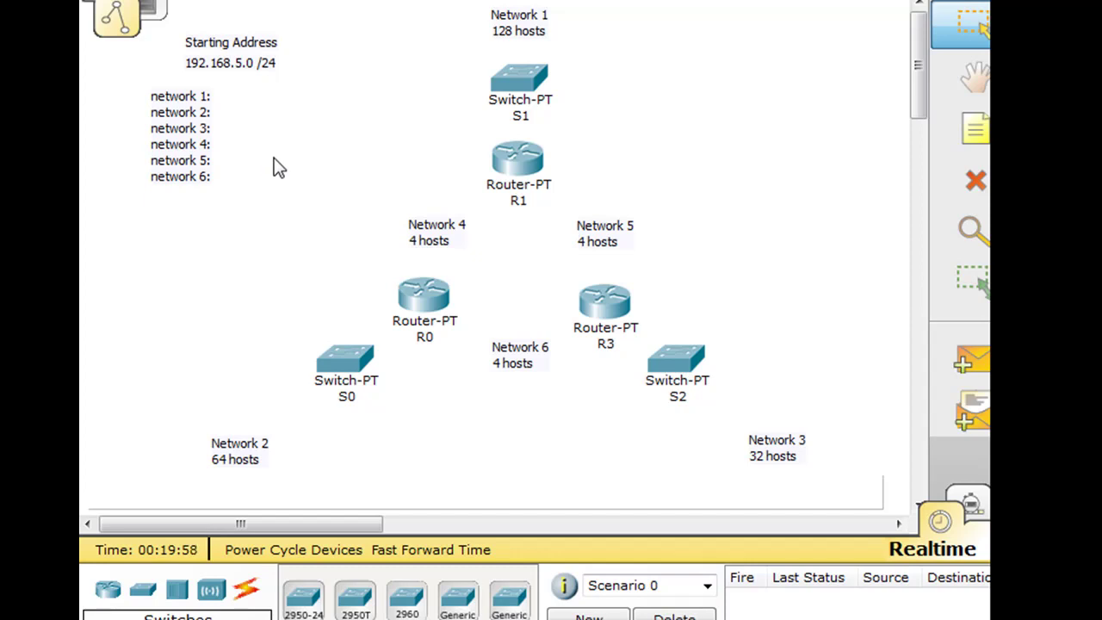
- Enter network 1 in the list note as 192.168.5.0 /24
{"action": "left_click", "coordinate": [216, 100]}
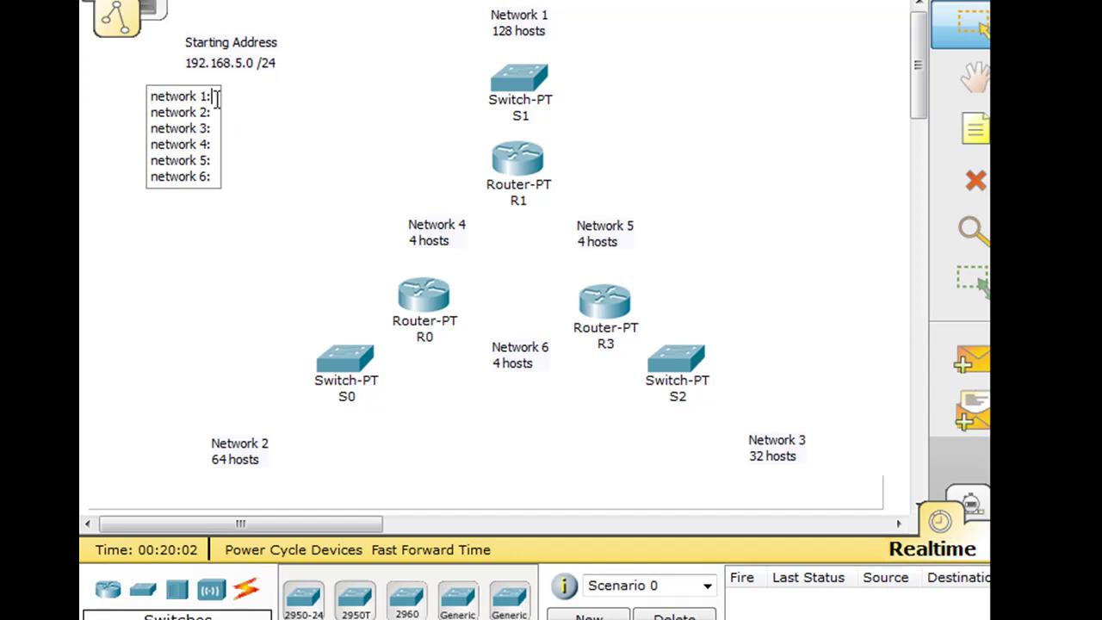
{"action": "type", "text": "128"}
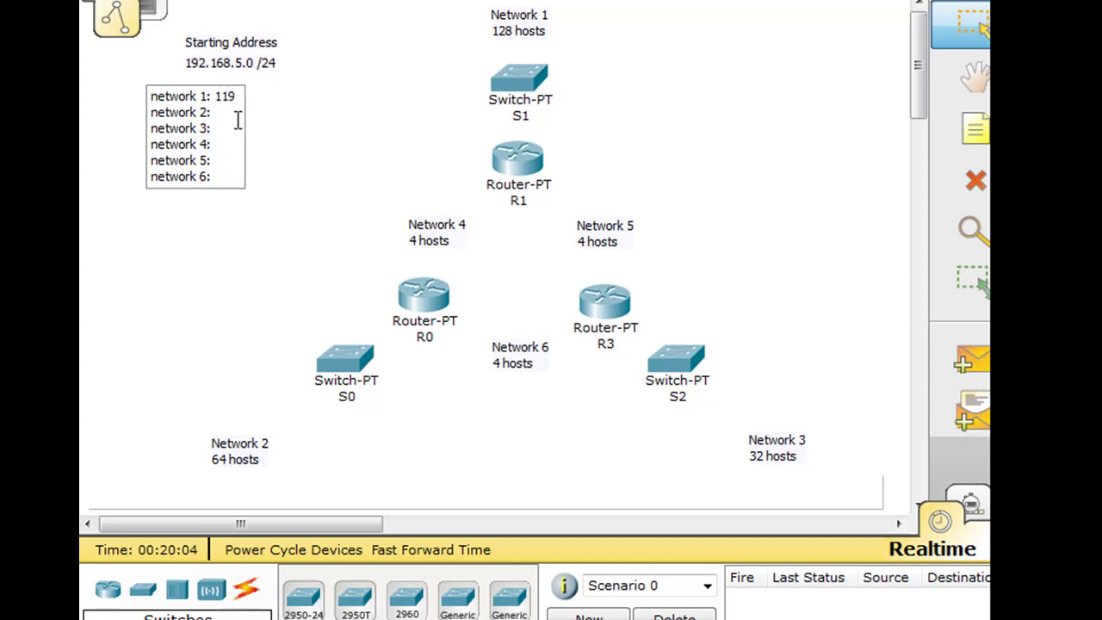
{"action": "key", "text": "BackSpace"}
{"action": "key", "text": "BackSpace"}
{"action": "type", "text": "92.168."}
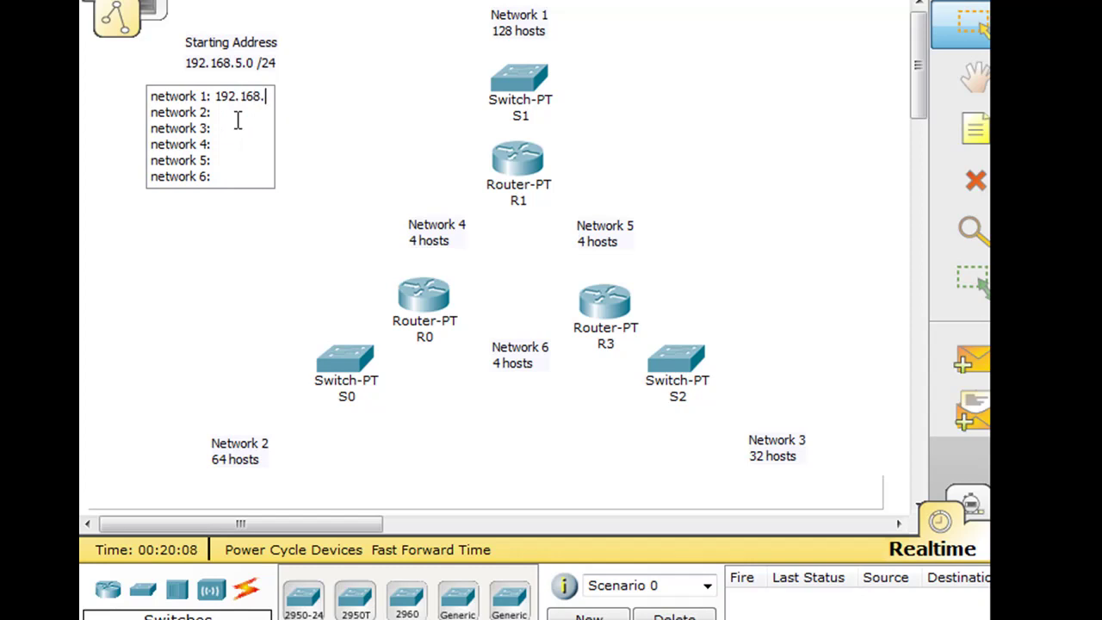
{"action": "type", "text": "5.0"}
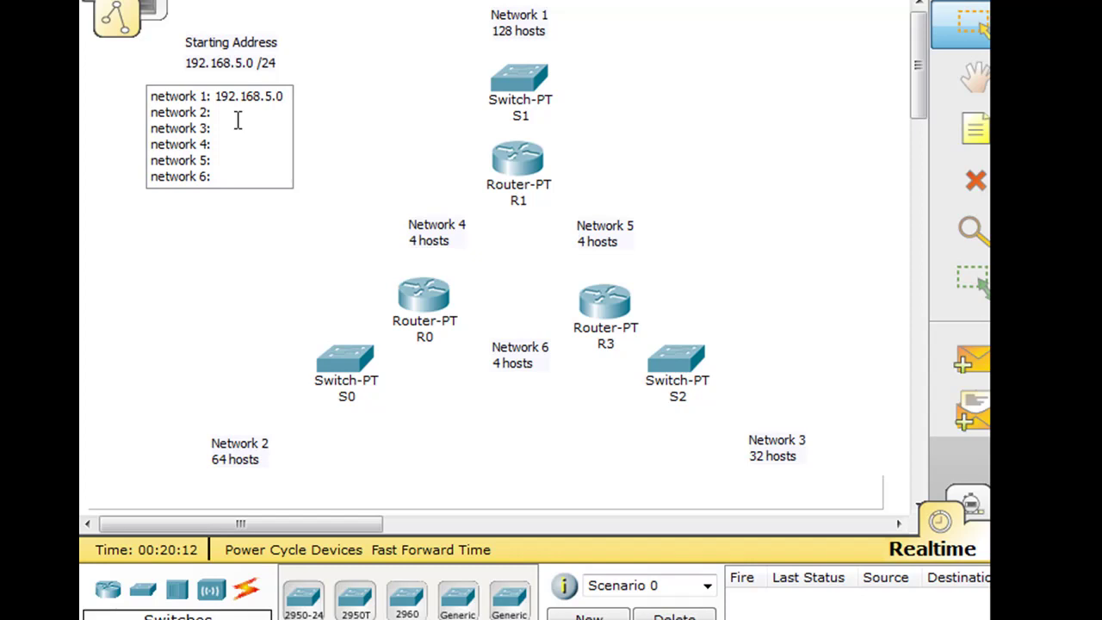
{"action": "type", "text": " /"}
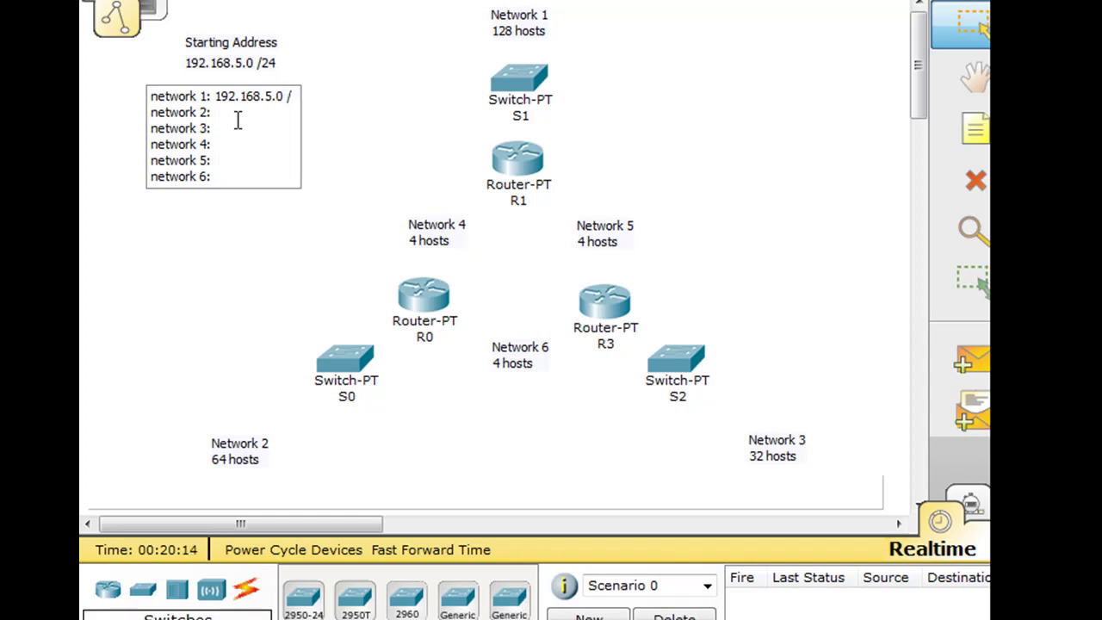
{"action": "type", "text": "24"}
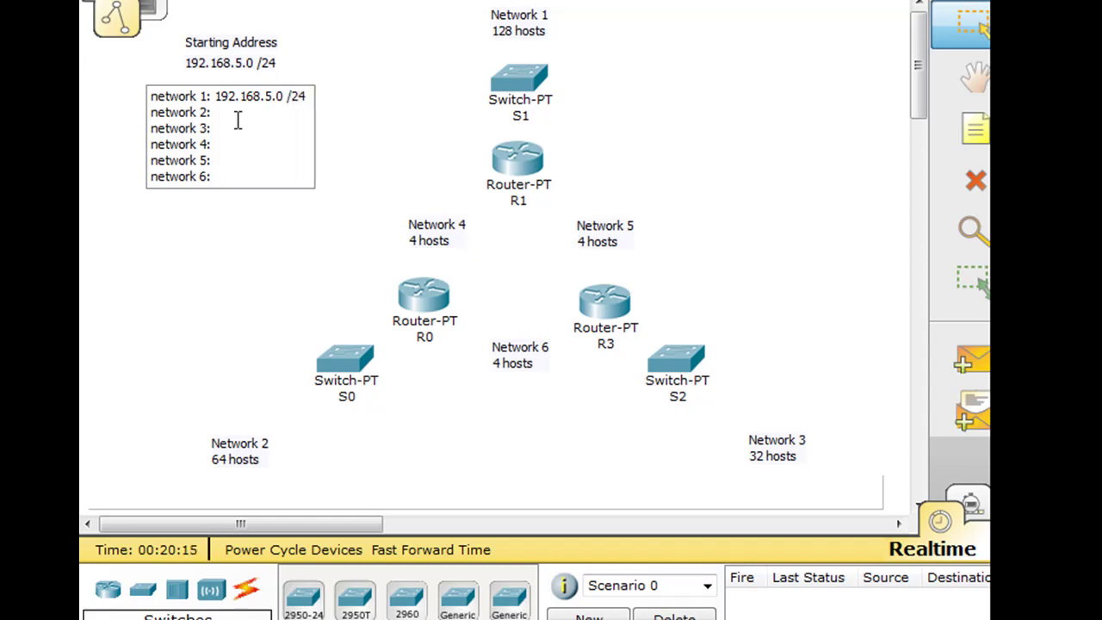
- Change Network 1 to 126 hosts and correct its prefix to /25
{"action": "left_click", "coordinate": [508, 32]}
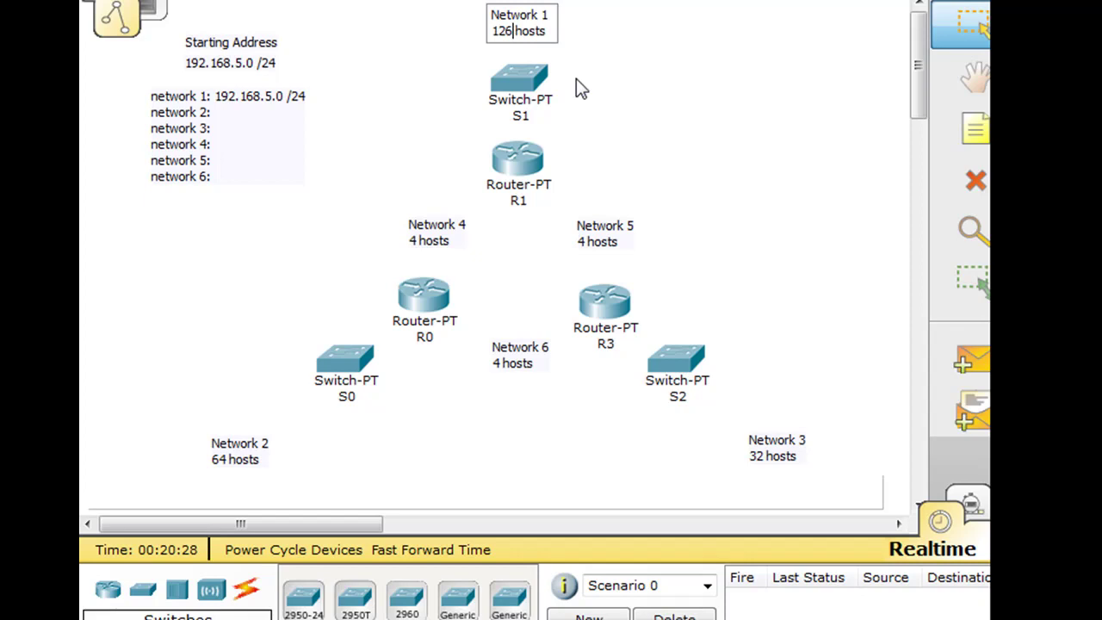
{"action": "left_click", "coordinate": [295, 102]}
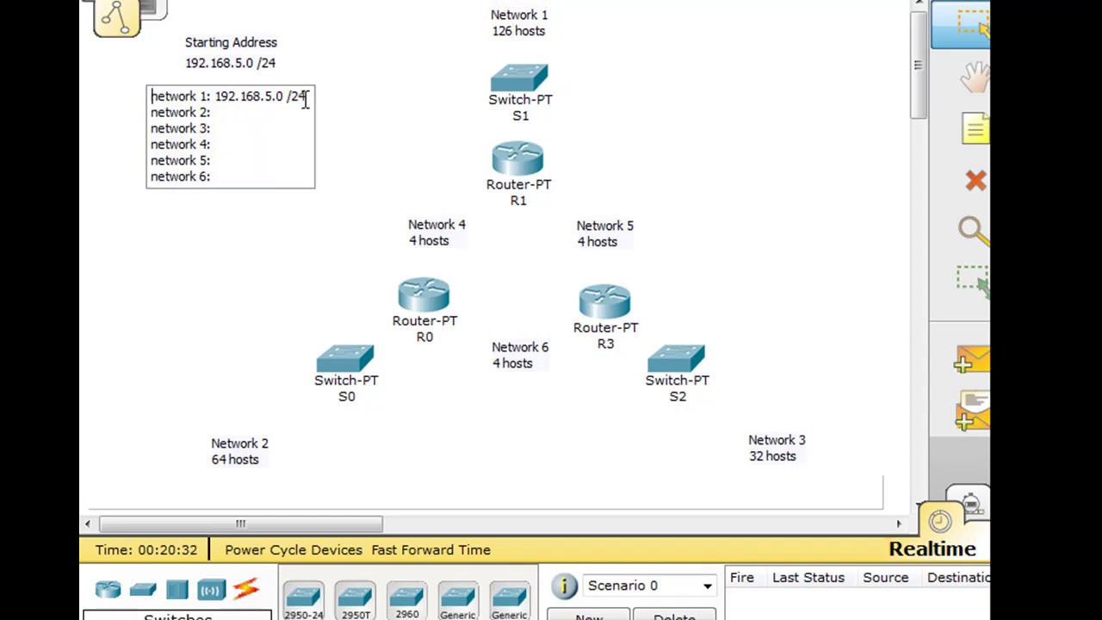
{"action": "left_click", "coordinate": [308, 101]}
{"action": "key", "text": "BackSpace"}
{"action": "type", "text": "5"}
- Add the '- .127' range to network 1 and begin the next address, 192.168.5.128
{"action": "left_click", "coordinate": [284, 99]}
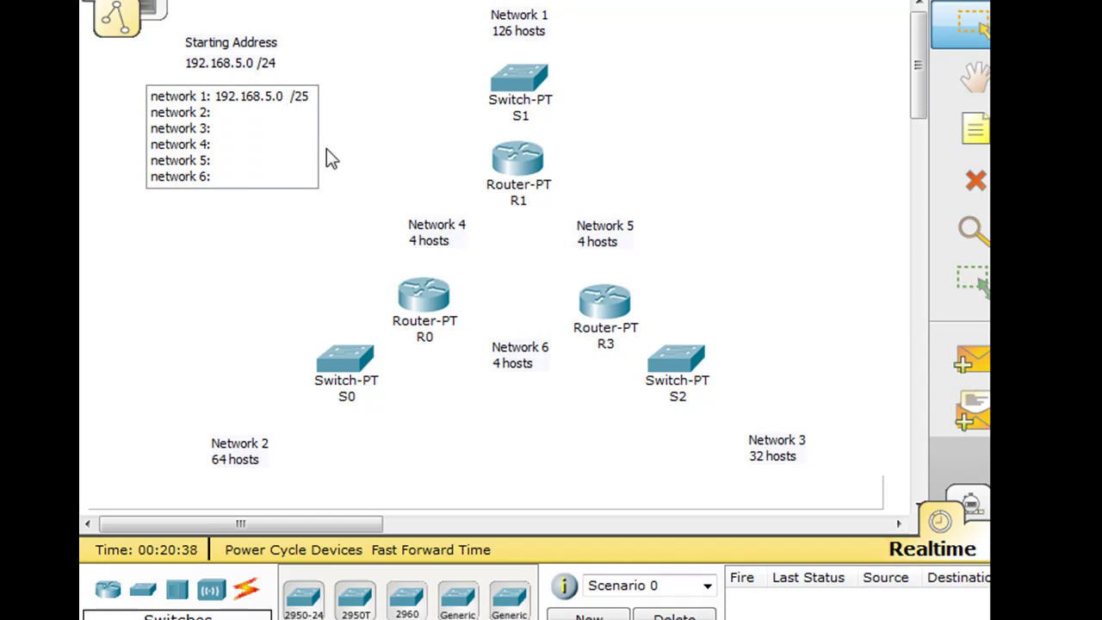
{"action": "type", "text": "- 1"}
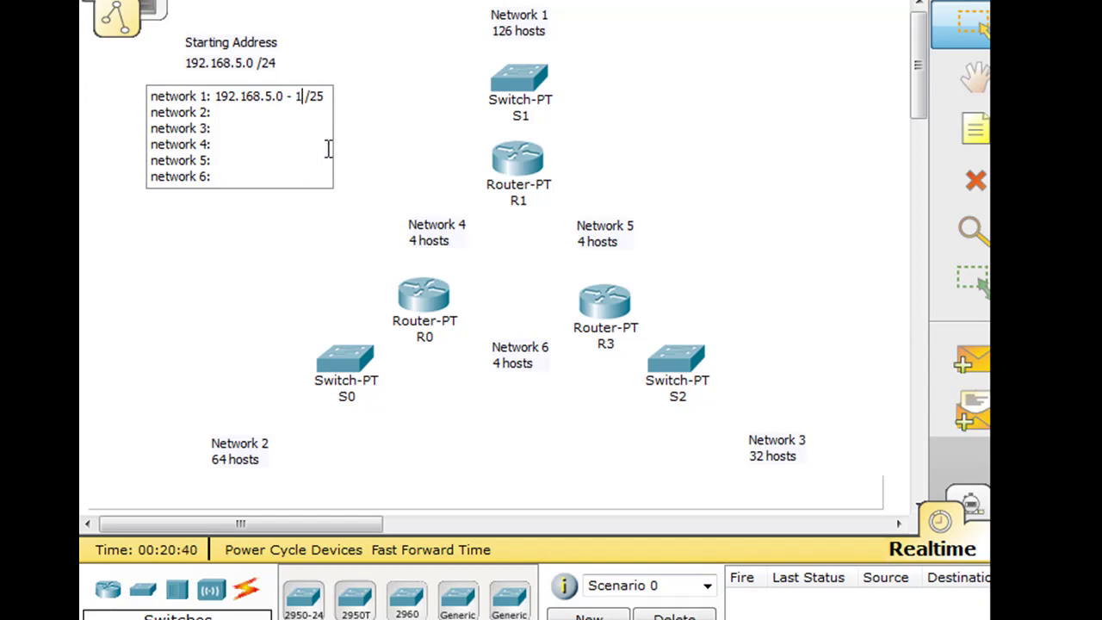
{"action": "type", "text": "27"}
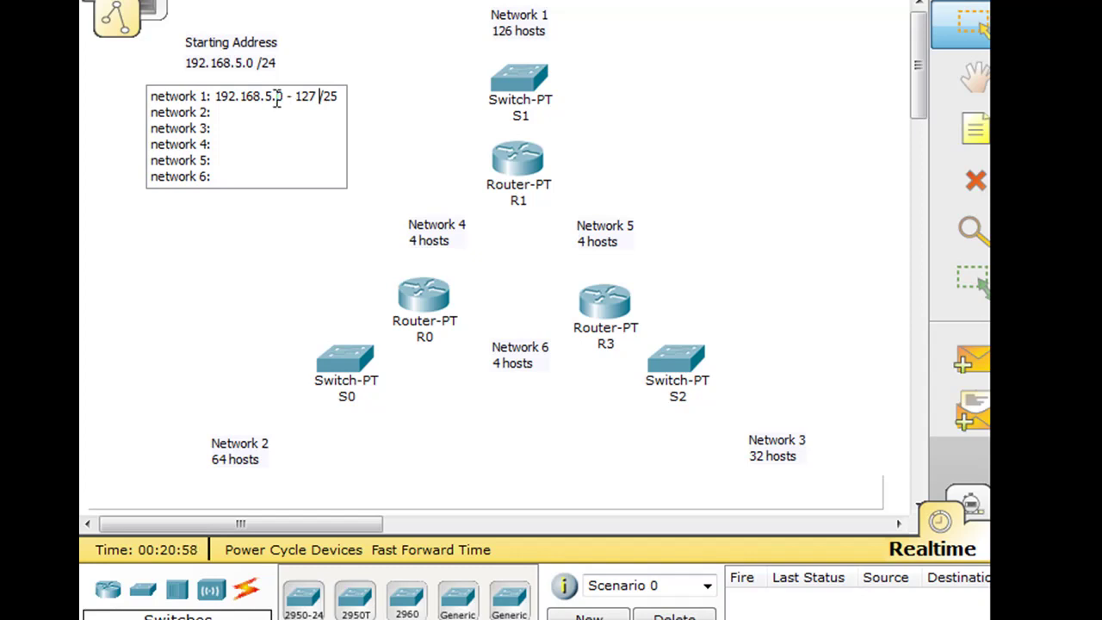
{"action": "left_click_drag", "start_coordinate": [273, 97], "coordinate": [284, 100]}
{"action": "left_click", "coordinate": [298, 100]}
{"action": "type", "text": "."}
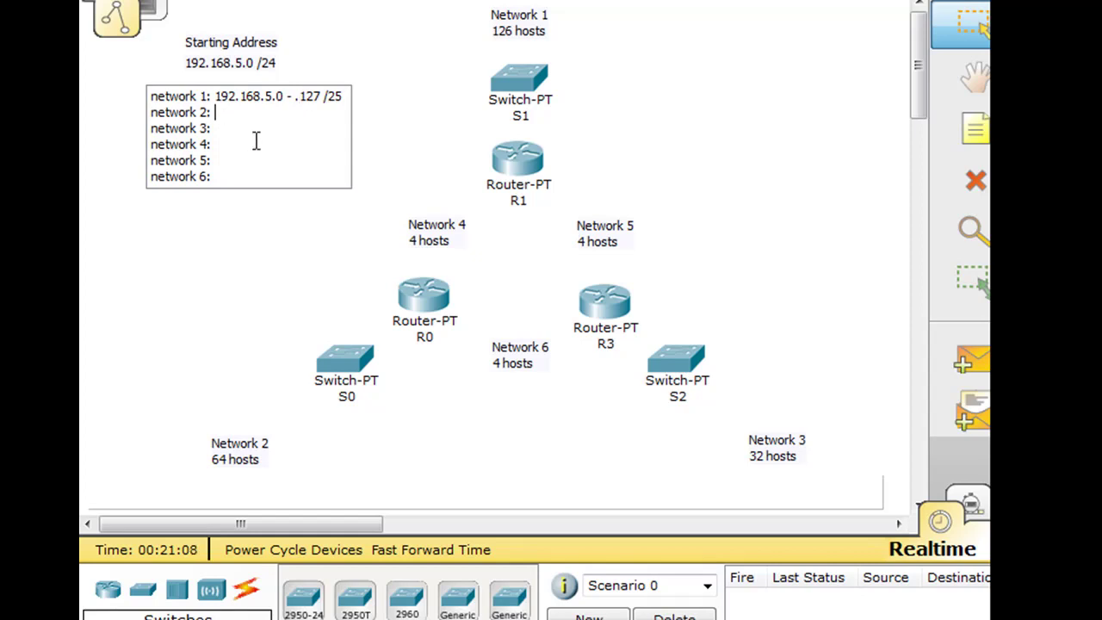
{"action": "type", "text": "192.168.5.128"}
- Lower Network 2's requirement from 64 to 62 hosts
{"action": "left_click", "coordinate": [224, 462]}
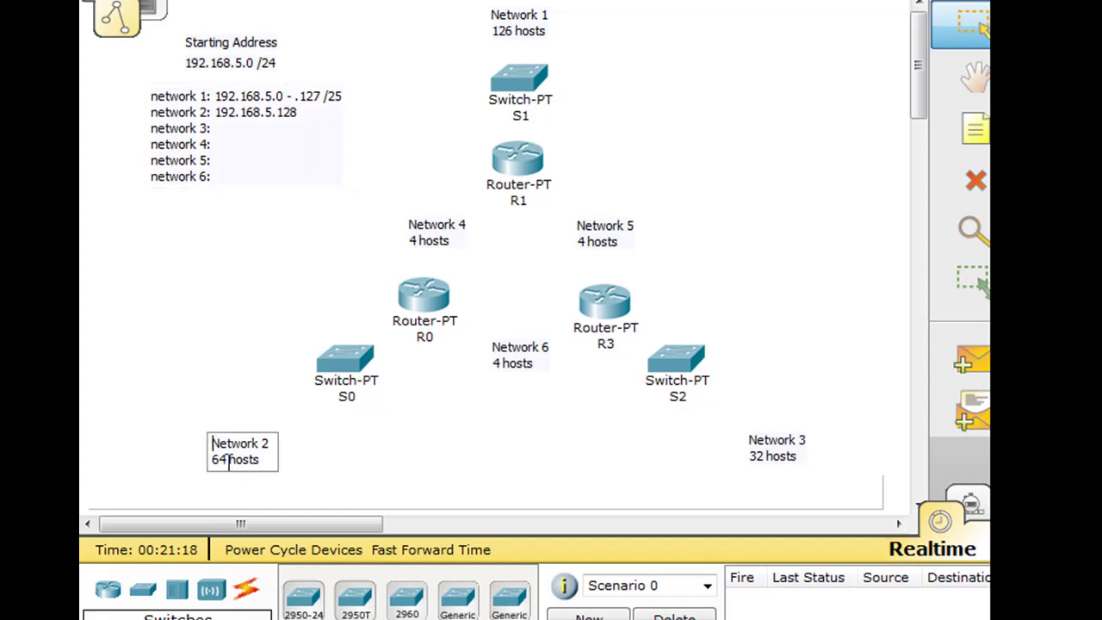
{"action": "key", "text": "BackSpace"}
{"action": "type", "text": "2"}
- Complete network 2's line as 192.168.5.128 - .191 /26
{"action": "left_click", "coordinate": [296, 118]}
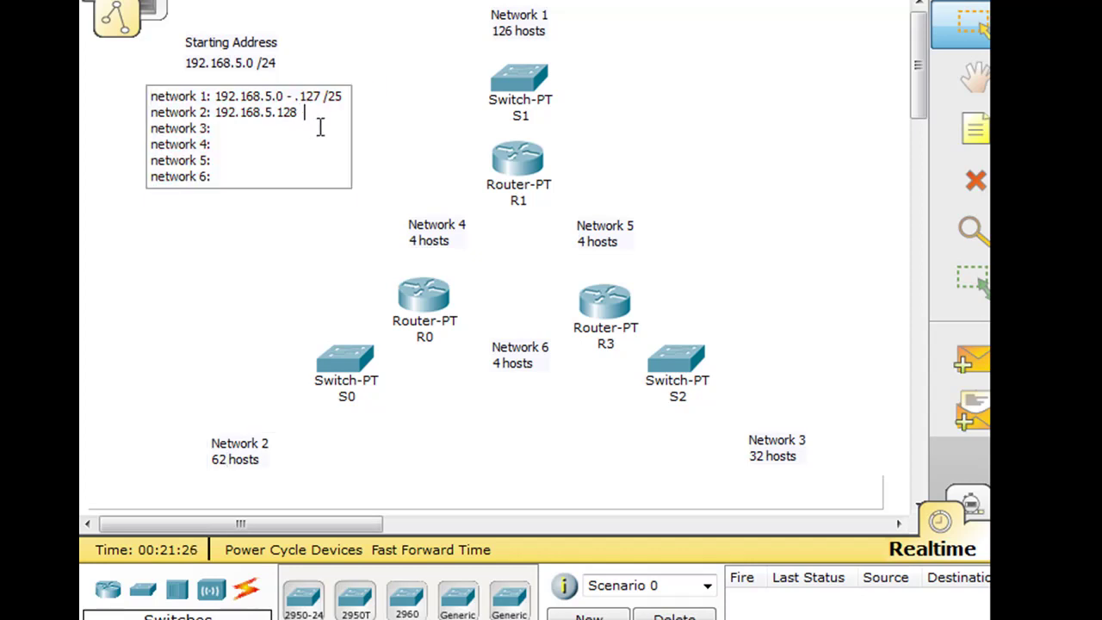
{"action": "type", "text": "/26"}
{"action": "key", "text": "Left"}
{"action": "key", "text": "Left"}
{"action": "key", "text": "Left"}
{"action": "key", "text": "Left"}
{"action": "key", "text": "Left"}
{"action": "type", "text": "-"}
{"action": "type", "text": "191"}
{"action": "key", "text": "Left"}
{"action": "key", "text": "Left"}
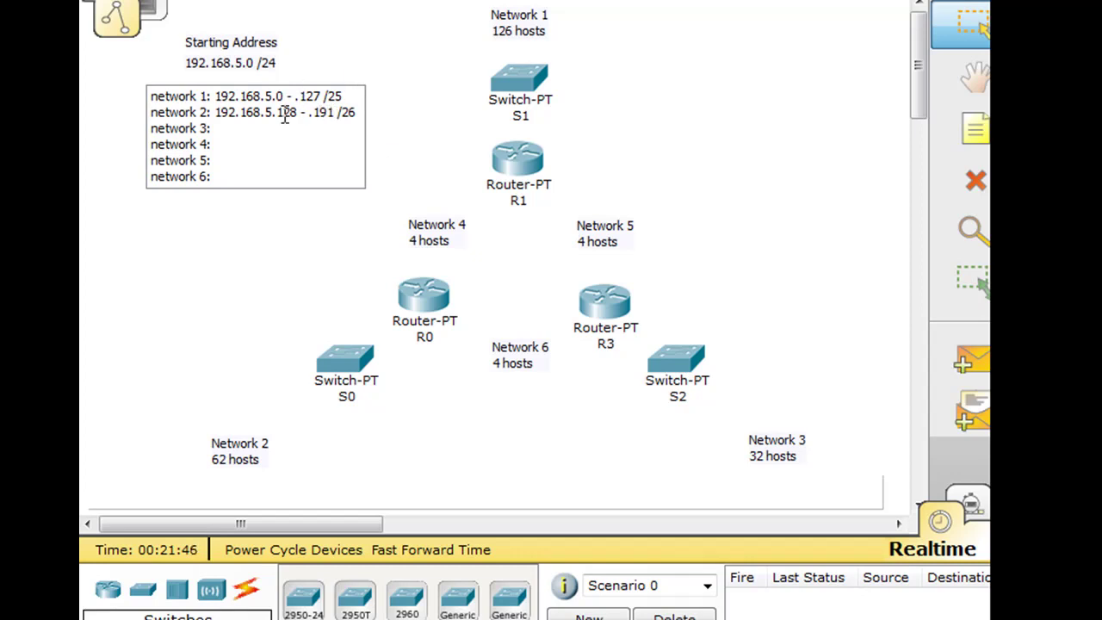
{"action": "left_click_drag", "start_coordinate": [278, 114], "coordinate": [334, 115]}
{"action": "left_click", "coordinate": [345, 157]}
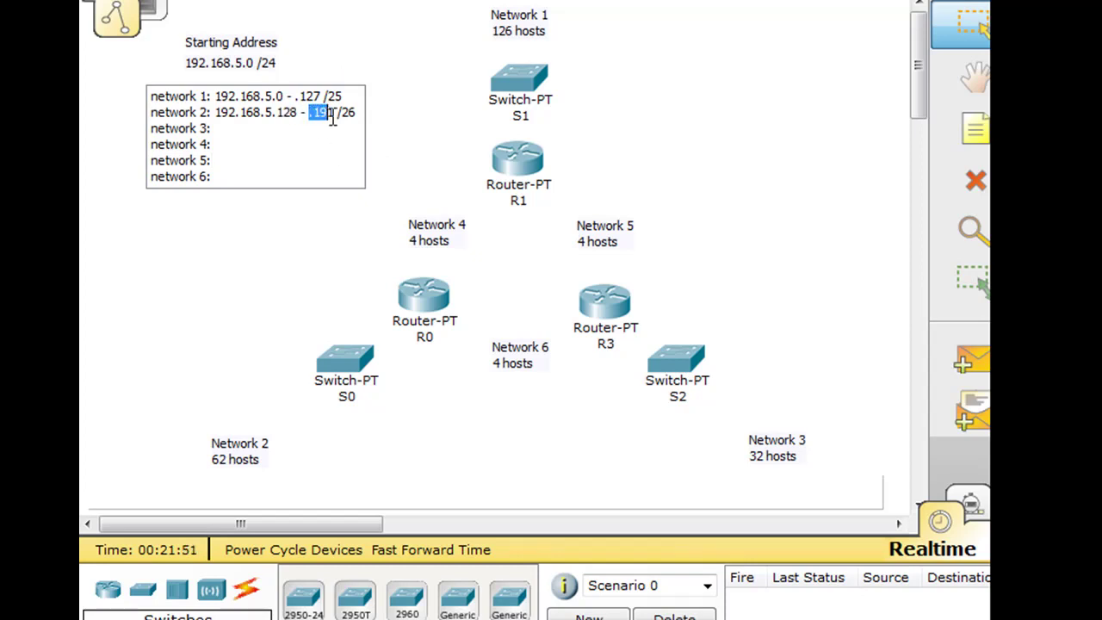
{"action": "left_click", "coordinate": [354, 166]}
- Begin network 3 as 192.168.5.192 and change Network 3 from 32 to 30 hosts
{"action": "type", "text": "192.168"}
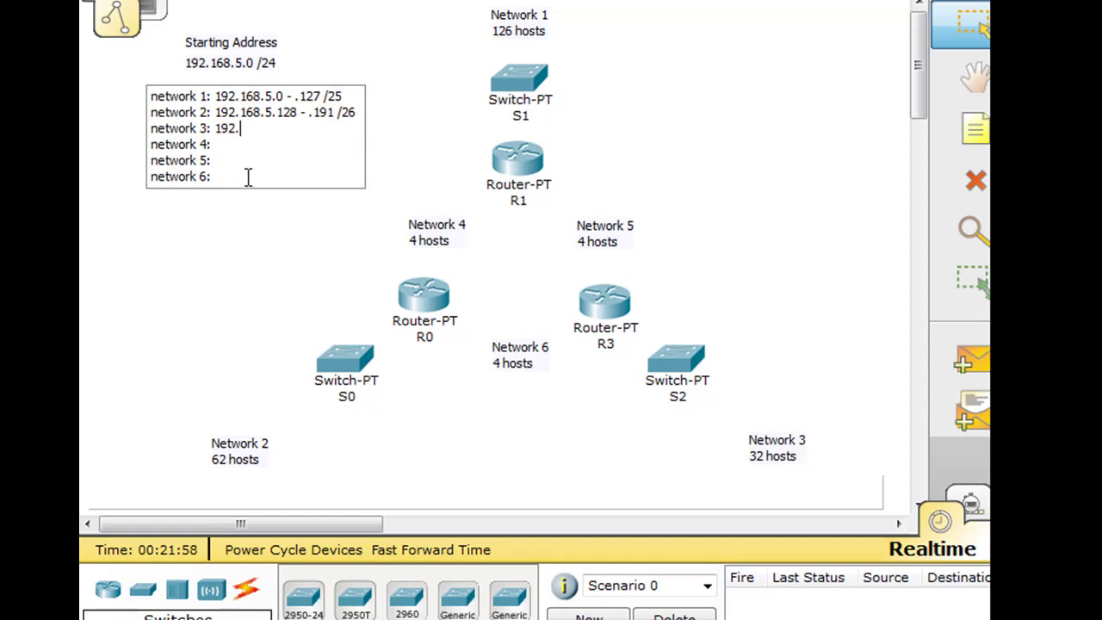
{"action": "type", "text": ".5.192"}
{"action": "left_click", "coordinate": [772, 451]}
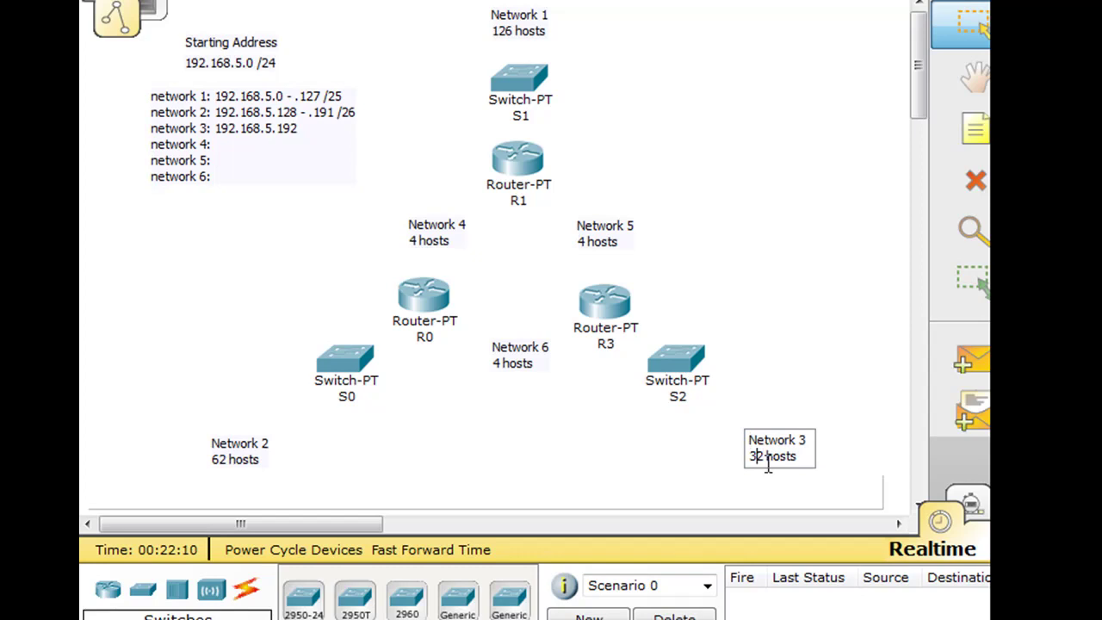
{"action": "key", "text": "BackSpace"}
{"action": "type", "text": "0"}
{"action": "left_click", "coordinate": [701, 460]}
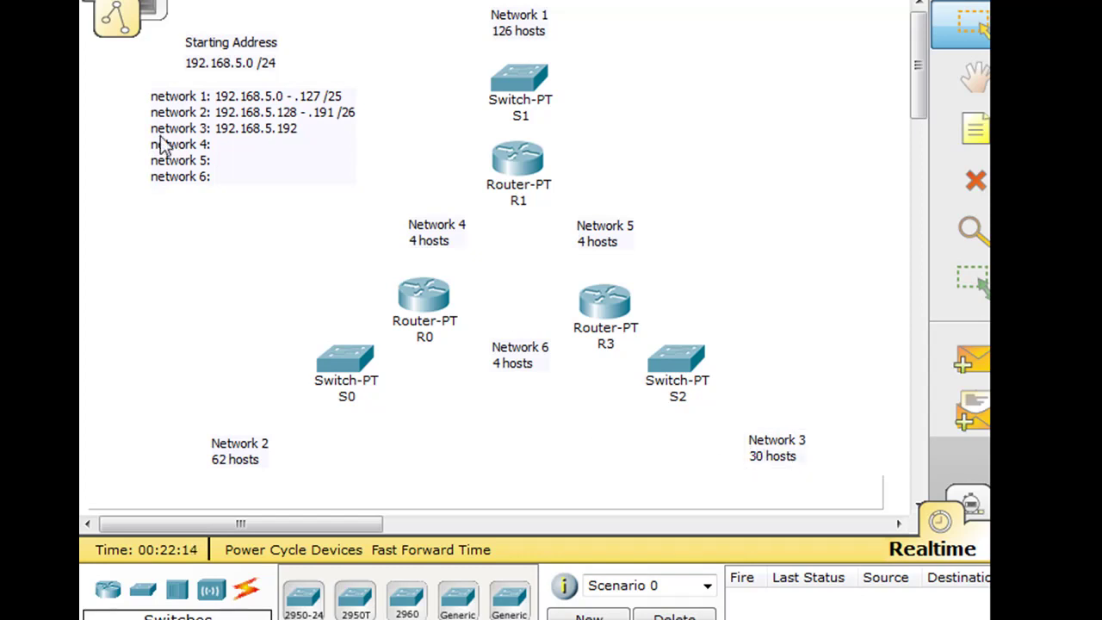
- Finish network 3's line as 192.168.5.192 - .223 /27
{"action": "left_click", "coordinate": [308, 132]}
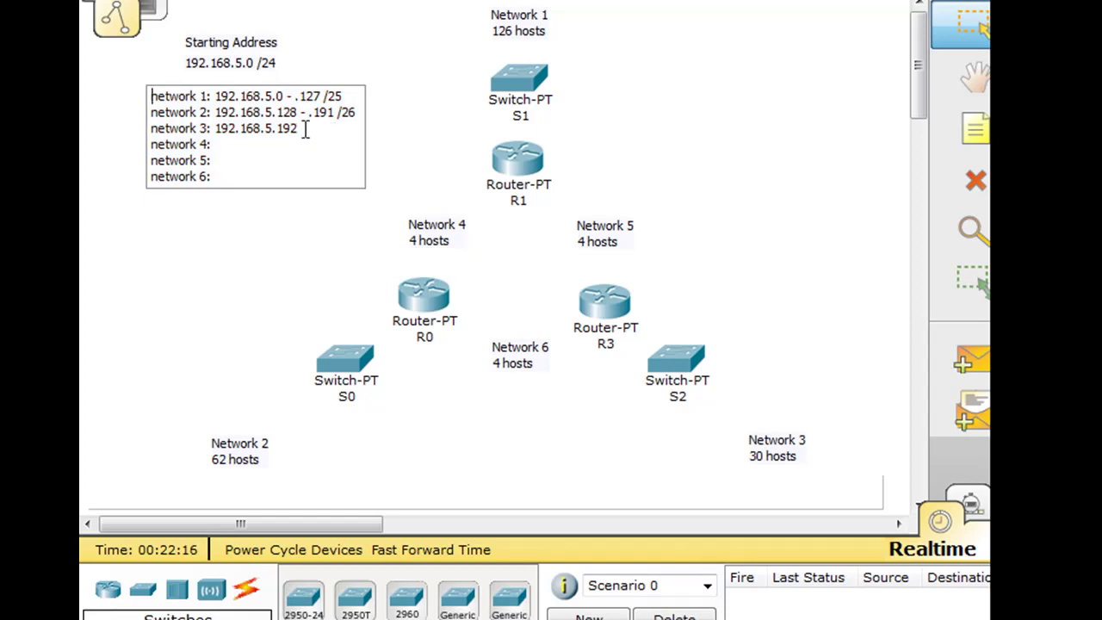
{"action": "type", "text": "/"}
{"action": "type", "text": "27"}
{"action": "type", "text": "- "}
{"action": "type", "text": "."}
{"action": "type", "text": "223"}
{"action": "key", "text": "Left"}
{"action": "key", "text": "Left"}
{"action": "key", "text": "Left"}
- Enter 192.168.5.224 for network 4 and paste it onto the network 5 and 6 lines
{"action": "left_click", "coordinate": [351, 151]}
{"action": "type", "text": "192.168.5."}
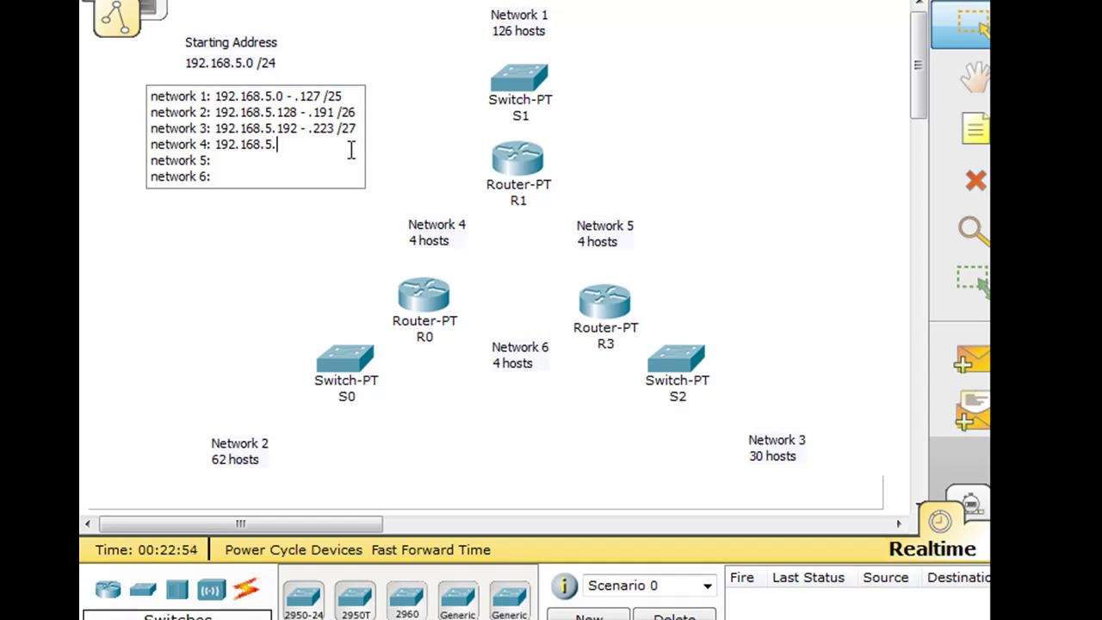
{"action": "type", "text": "224"}
{"action": "left_click", "coordinate": [231, 161]}
{"action": "left_click_drag", "start_coordinate": [214, 144], "coordinate": [296, 153]}
{"action": "key", "text": "ctrl+c"}
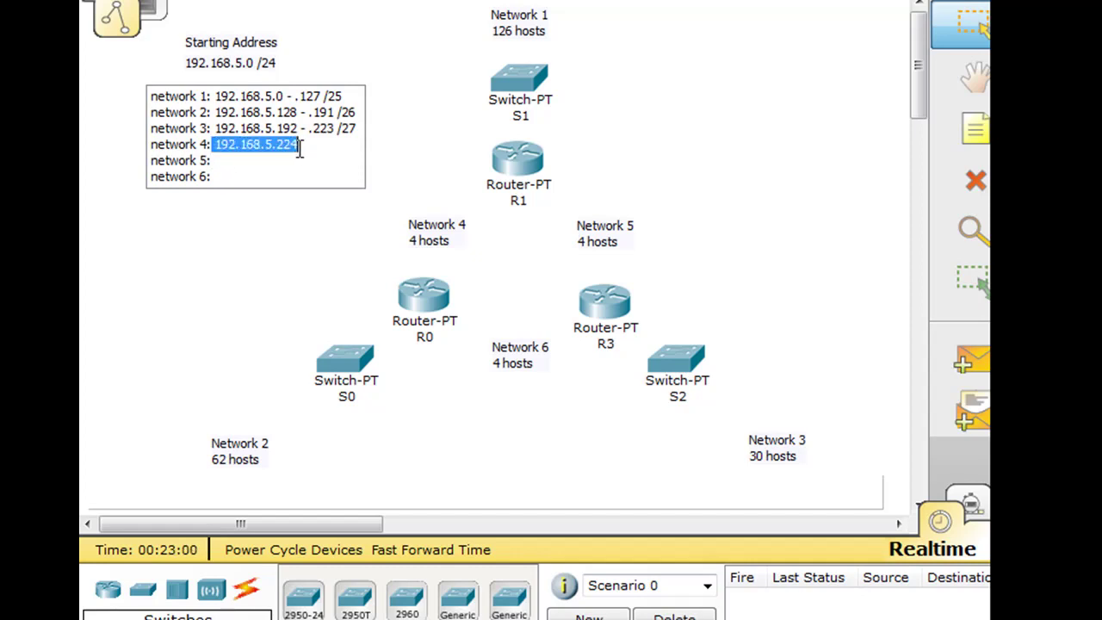
{"action": "left_click", "coordinate": [226, 160]}
{"action": "key", "text": "ctrl+v"}
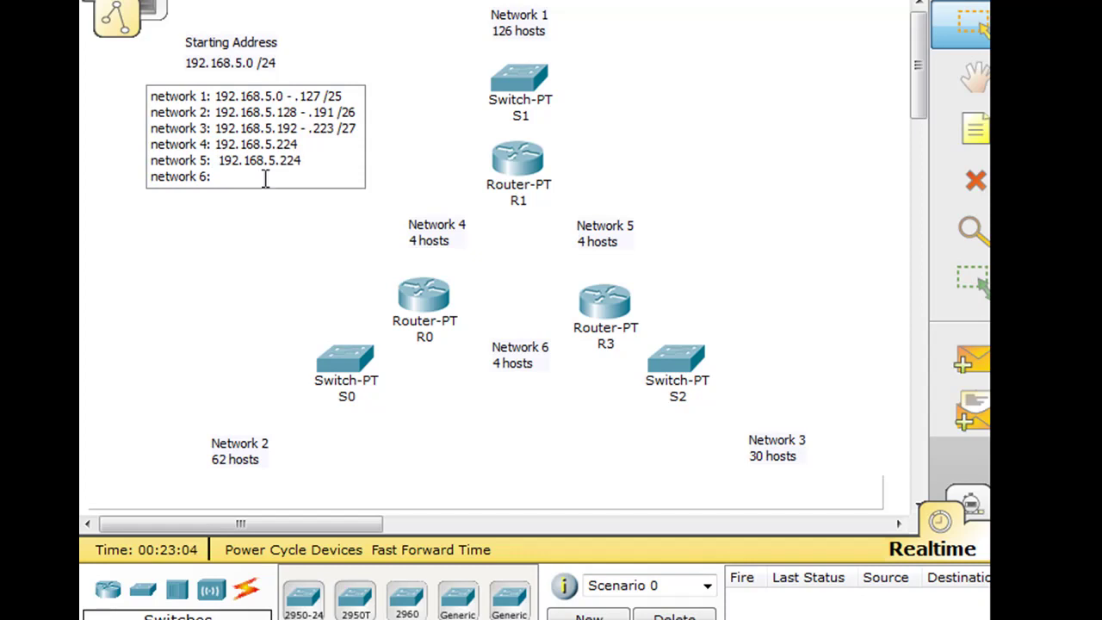
{"action": "left_click", "coordinate": [226, 183]}
{"action": "key", "text": "ctrl+v"}
- Change the network 5 and 6 addresses to 192.168.5.228 and 192.168.5.232
{"action": "key", "text": "BackSpace"}
{"action": "key", "text": "Right"}
{"action": "key", "text": "Right"}
{"action": "key", "text": "Right"}
{"action": "key", "text": "Right"}
{"action": "key", "text": "Right"}
{"action": "key", "text": "Right"}
{"action": "key", "text": "BackSpace"}
{"action": "type", "text": "8"}
{"action": "key", "text": "BackSpace"}
{"action": "key", "text": "BackSpace"}
{"action": "type", "text": "32"}
- Add the /30 prefix to networks 4, 5 and 6
{"action": "key", "text": "Up"}
{"action": "key", "text": "Up"}
{"action": "type", "text": "/30 /4"}
{"action": "key", "text": "BackSpace"}
{"action": "type", "text": "30"}
{"action": "key", "text": "Down"}
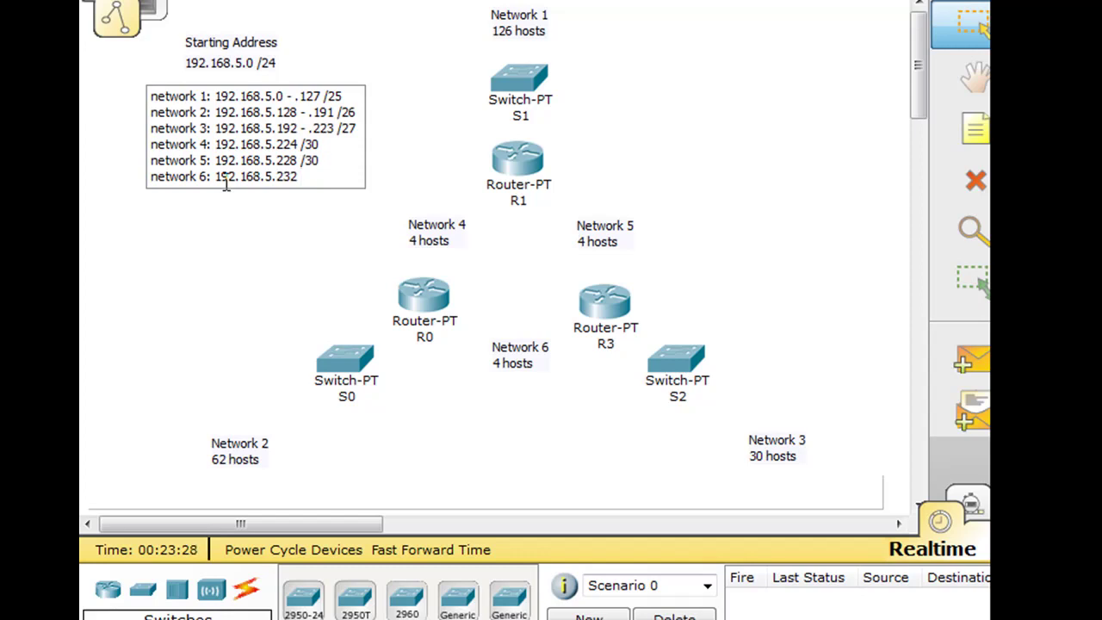
{"action": "type", "text": "/30"}
- Change Networks 4, 5 and 6 from 4 hosts to 2 hosts each
{"action": "left_click", "coordinate": [414, 243]}
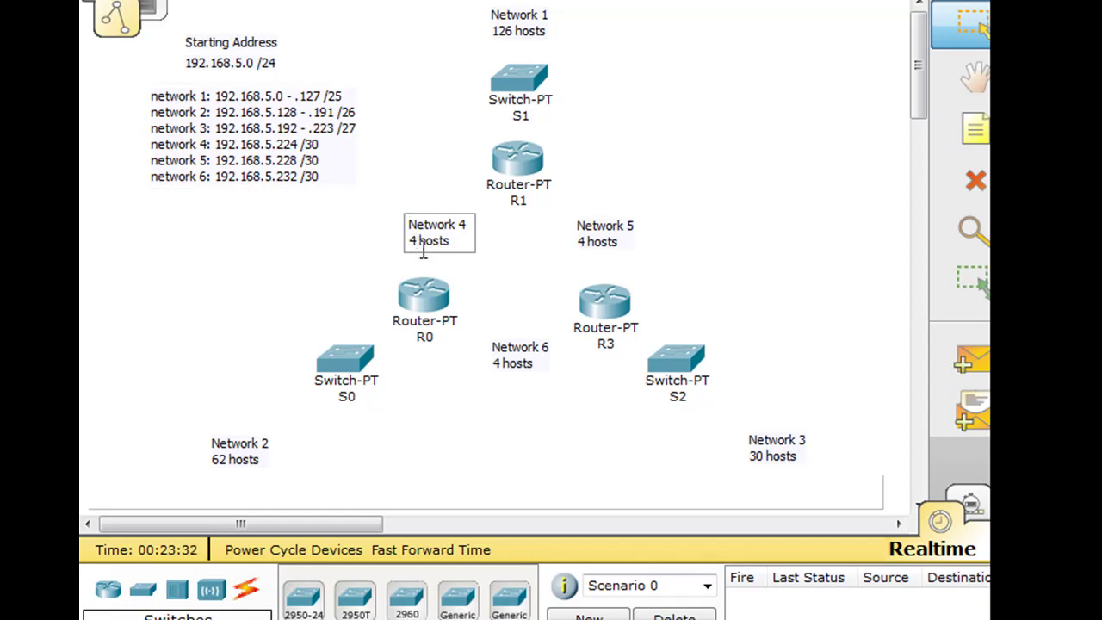
{"action": "key", "text": "BackSpace"}
{"action": "type", "text": "2"}
{"action": "left_click", "coordinate": [588, 242]}
{"action": "left_click", "coordinate": [587, 242]}
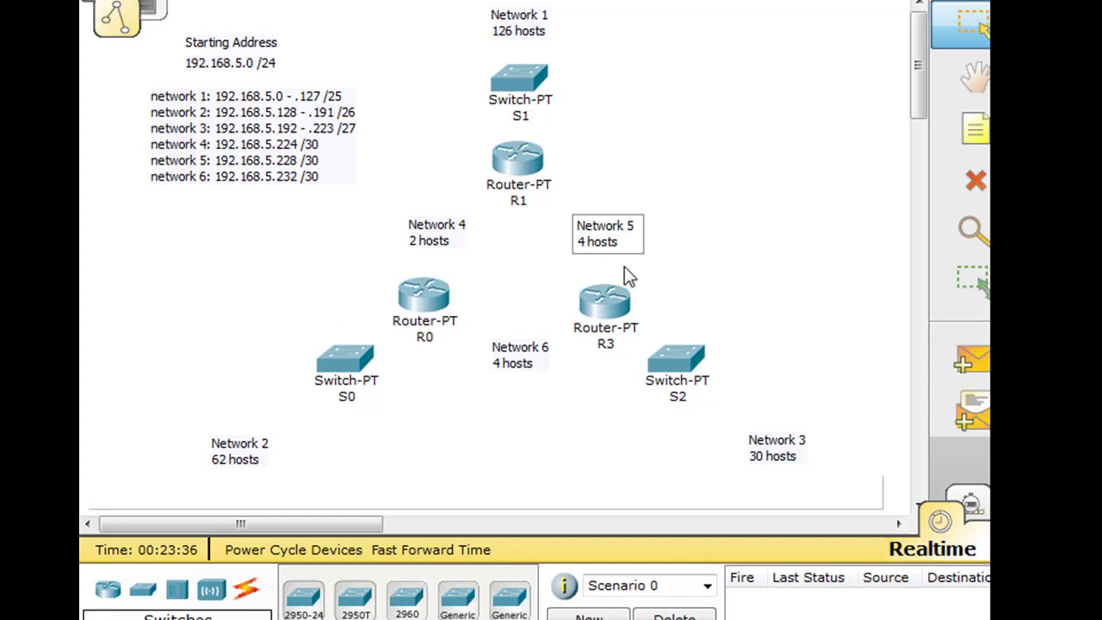
{"action": "key", "text": "BackSpace"}
{"action": "type", "text": "2"}
{"action": "left_click", "coordinate": [499, 362]}
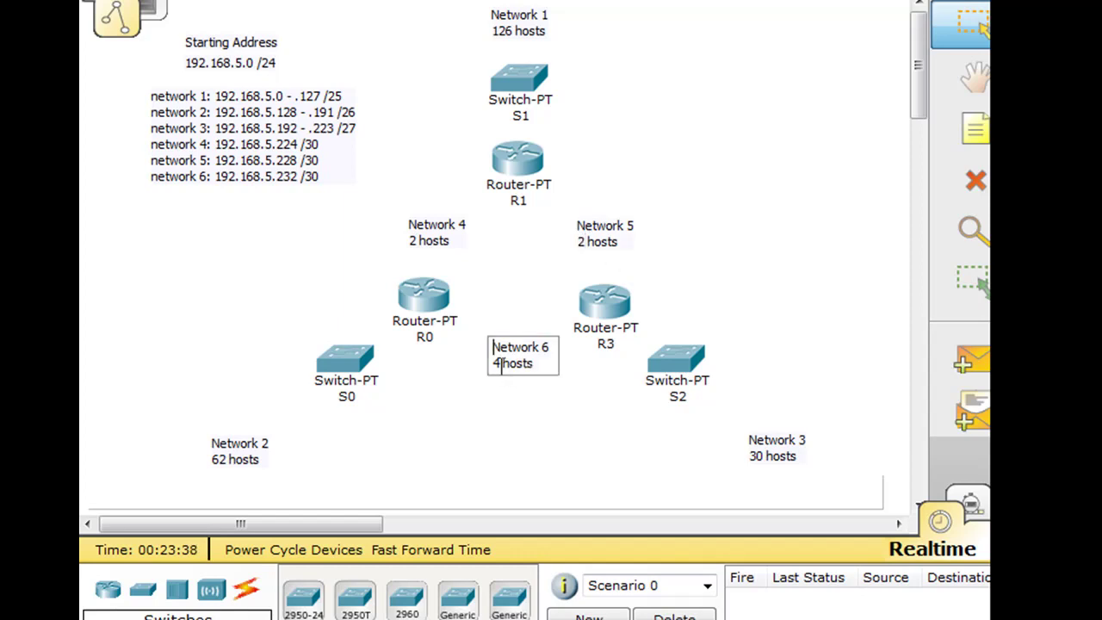
{"action": "key", "text": "BackSpace"}
{"action": "type", "text": "2"}
{"action": "left_click", "coordinate": [271, 268]}
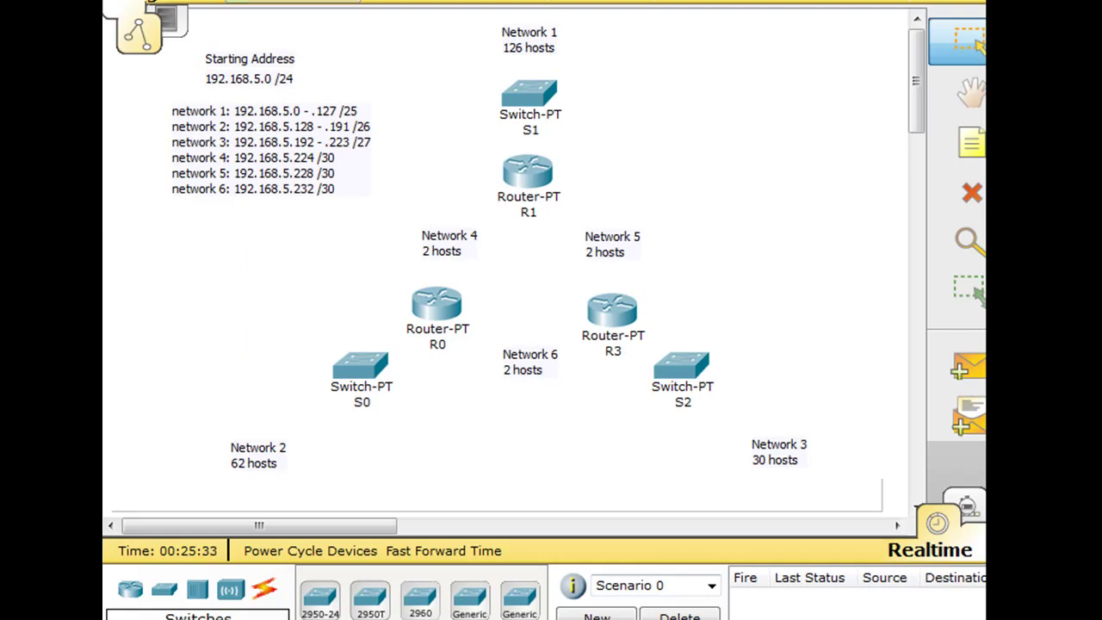
- Open the Preferences window and close it again
{"action": "left_click", "coordinate": [258, 1]}
{"action": "left_click", "coordinate": [259, 1]}
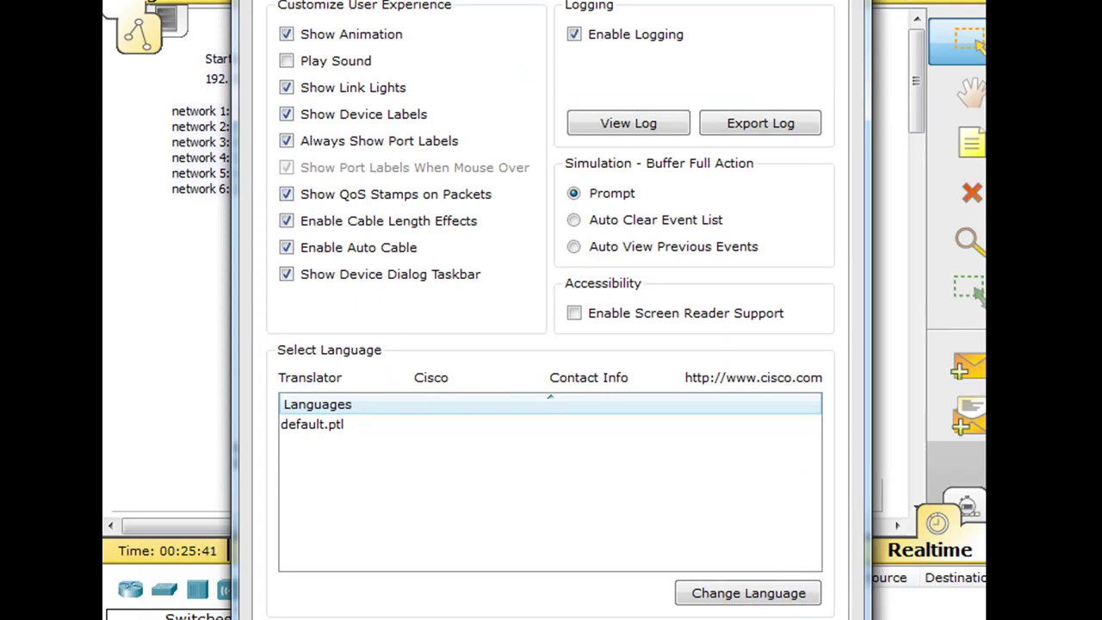
{"action": "key", "text": "Escape"}
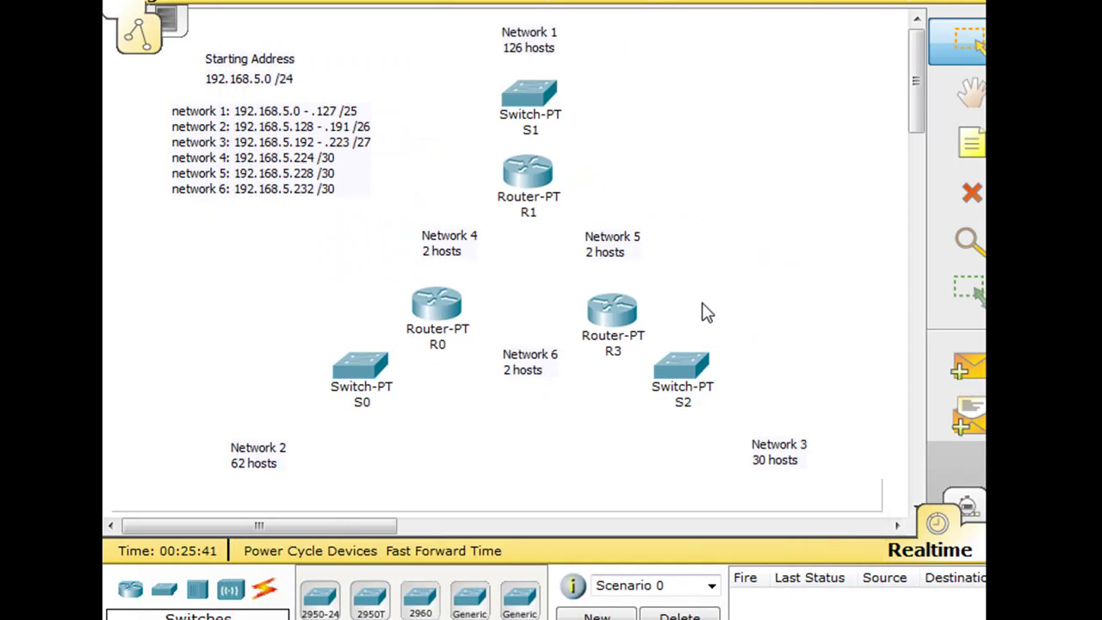
- Connect R0 Serial2/0 to R1 Serial3/0 with a serial cable
{"action": "left_click", "coordinate": [262, 593]}
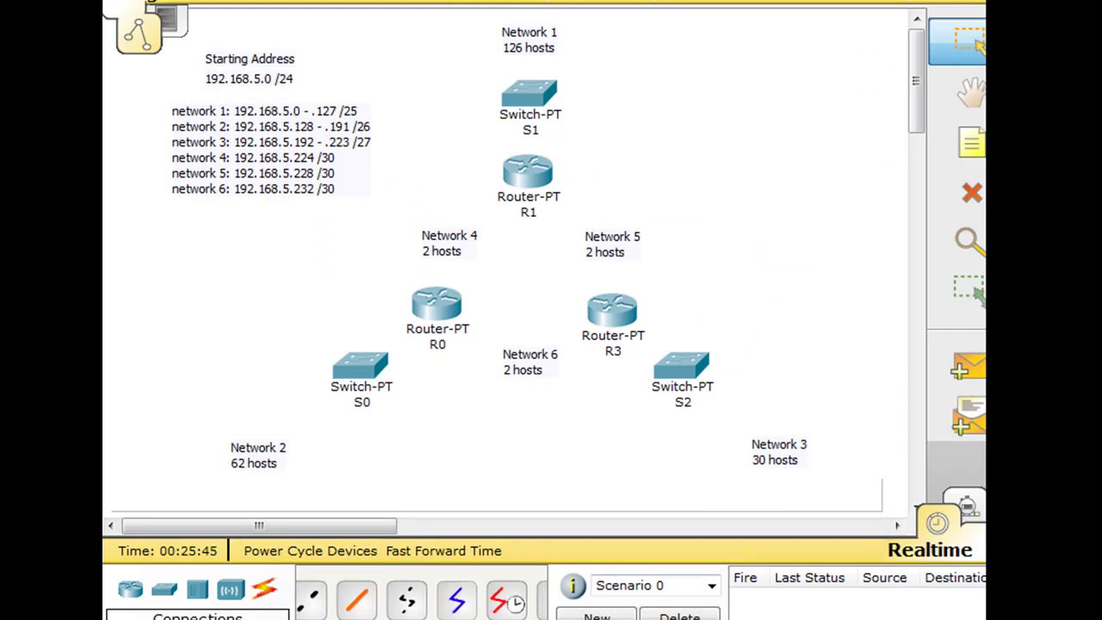
{"action": "scroll", "coordinate": [405, 602], "scroll_direction": "down", "scroll_amount": 2}
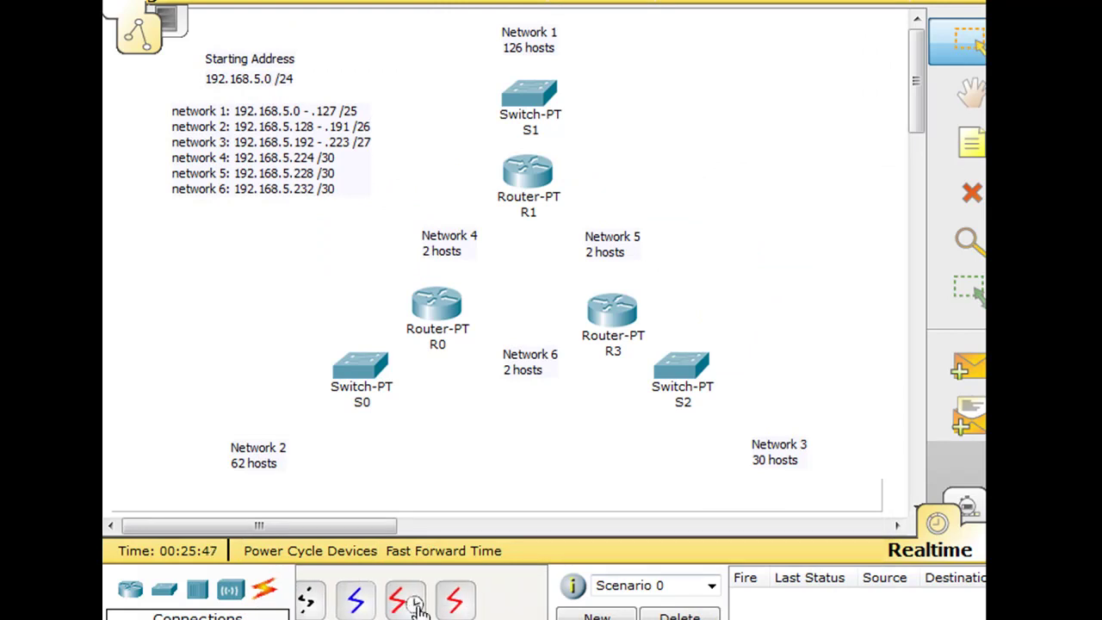
{"action": "left_click", "coordinate": [462, 610]}
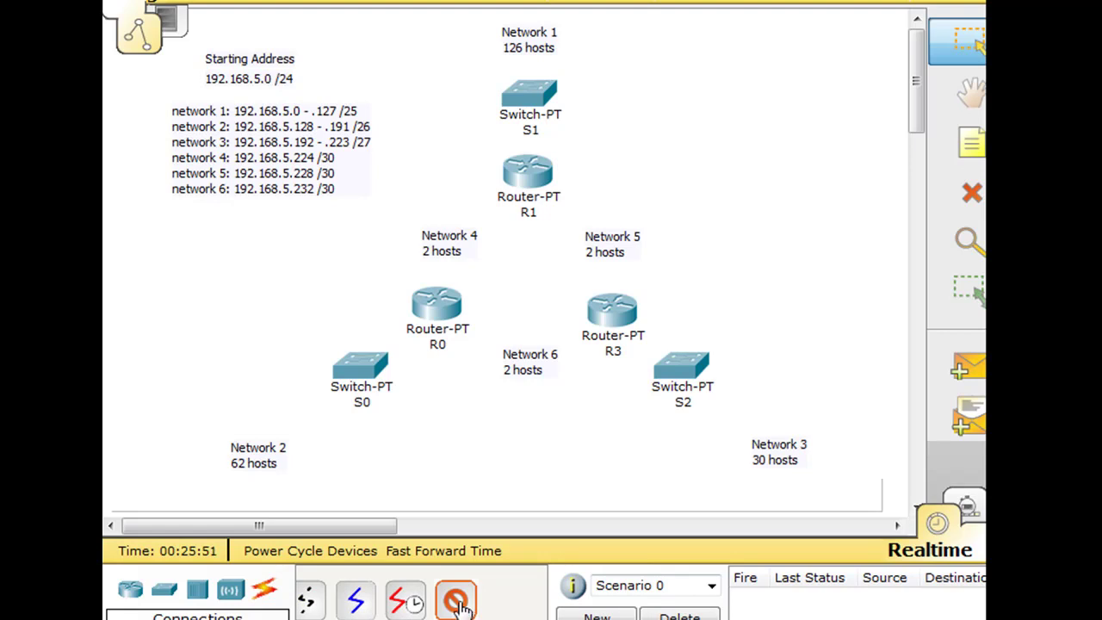
{"action": "left_click", "coordinate": [449, 299]}
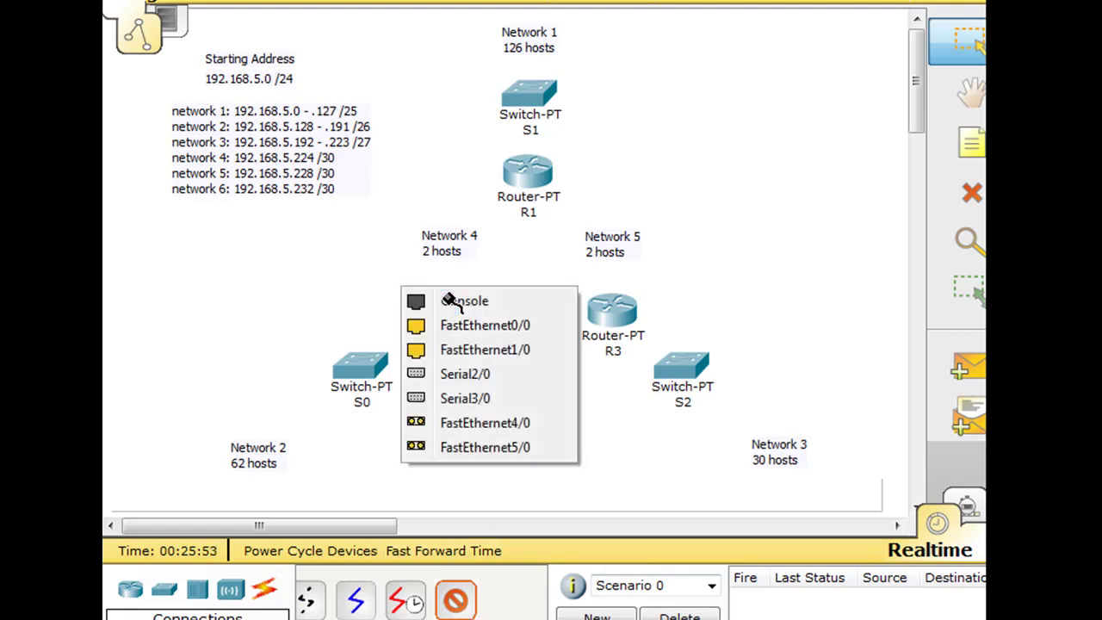
{"action": "left_click", "coordinate": [462, 373]}
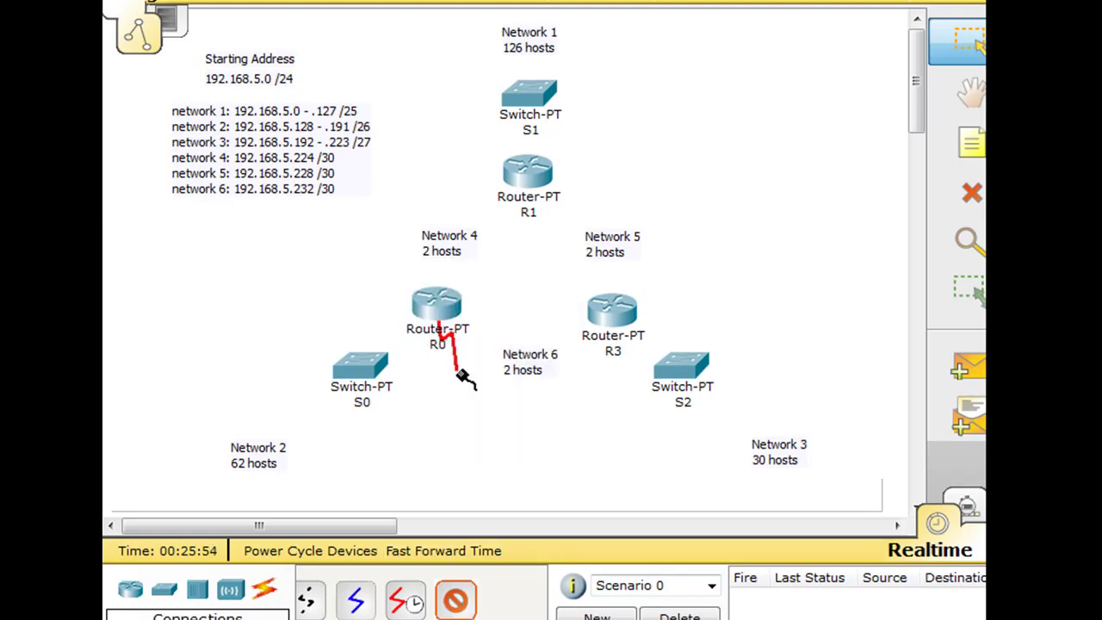
{"action": "left_click", "coordinate": [521, 181]}
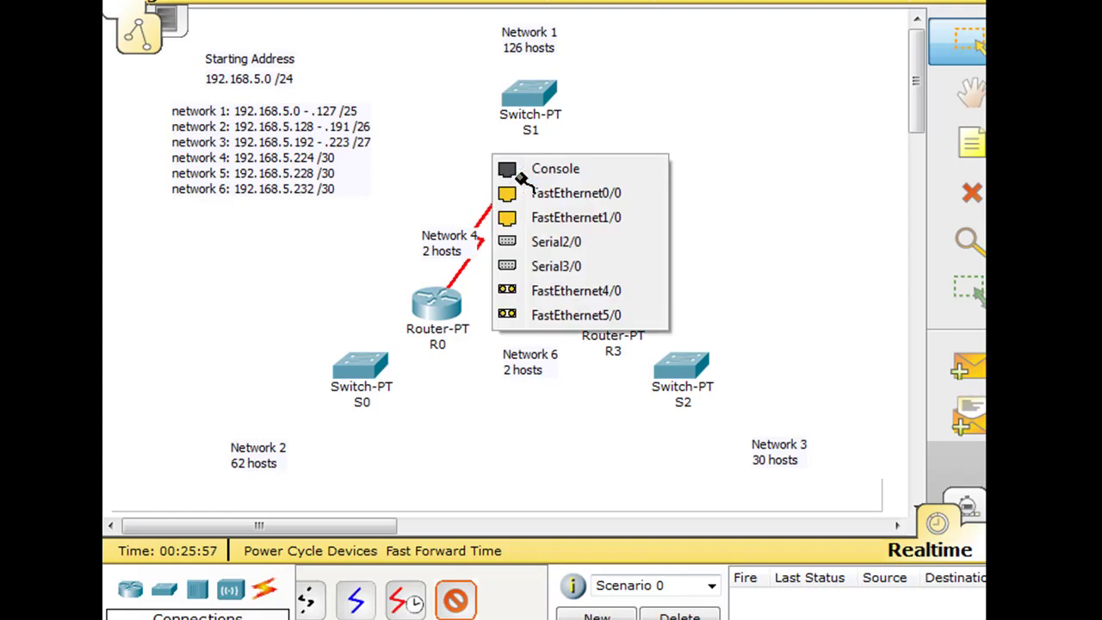
{"action": "left_click", "coordinate": [544, 272]}
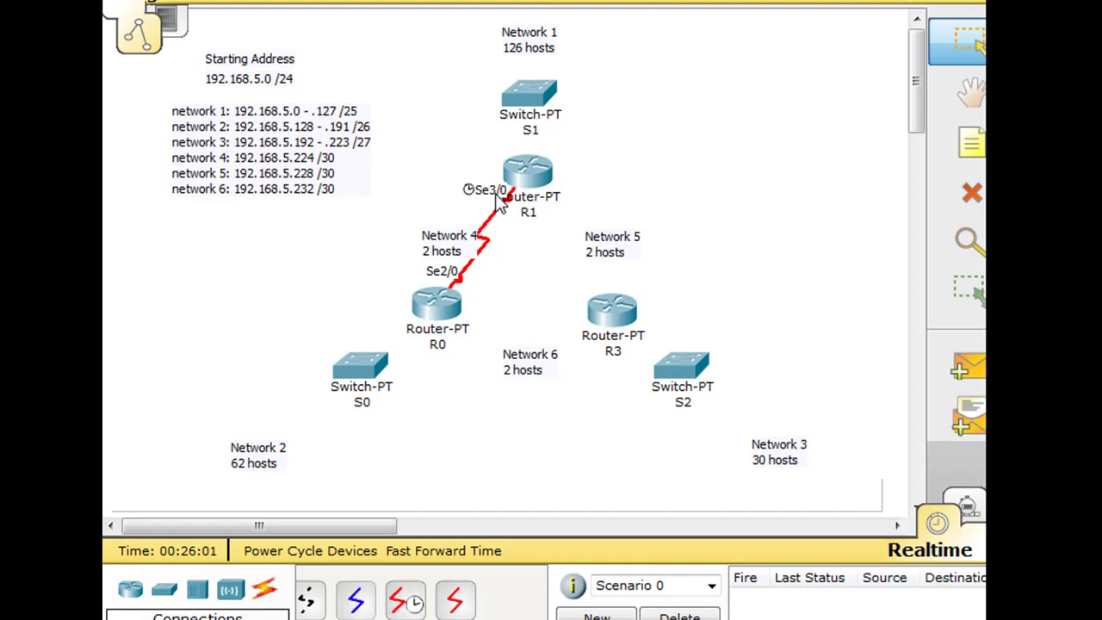
- Connect R1 Serial2/0 to R3 Serial3/0 with a serial cable
{"action": "mouse_move", "coordinate": [466, 296]}
{"action": "mouse_move", "coordinate": [516, 194]}
{"action": "mouse_move", "coordinate": [441, 297]}
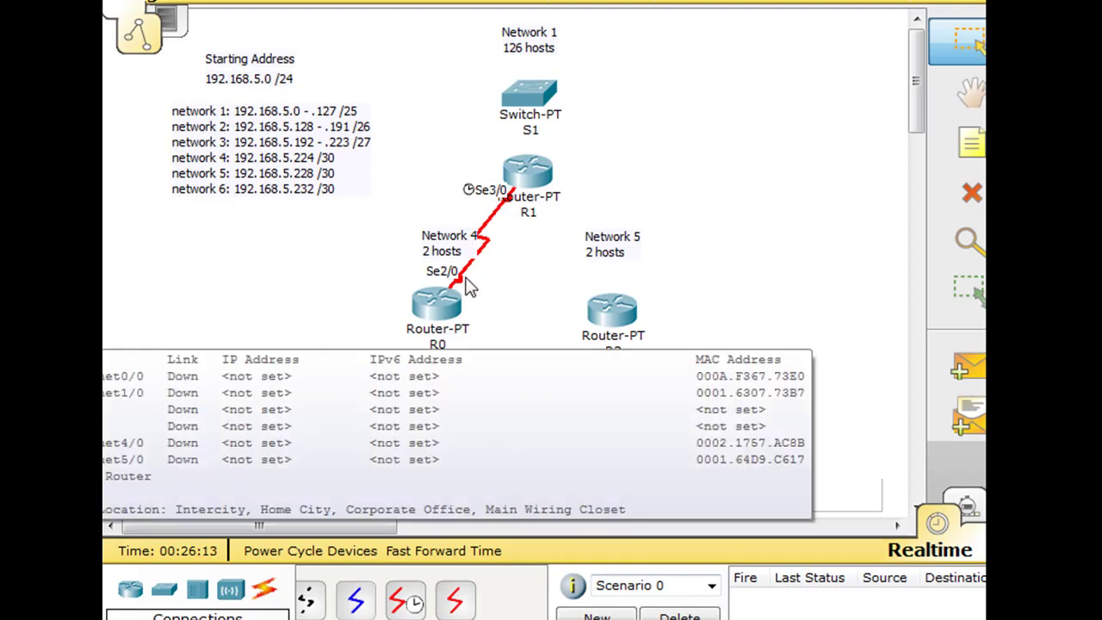
{"action": "left_click", "coordinate": [456, 600]}
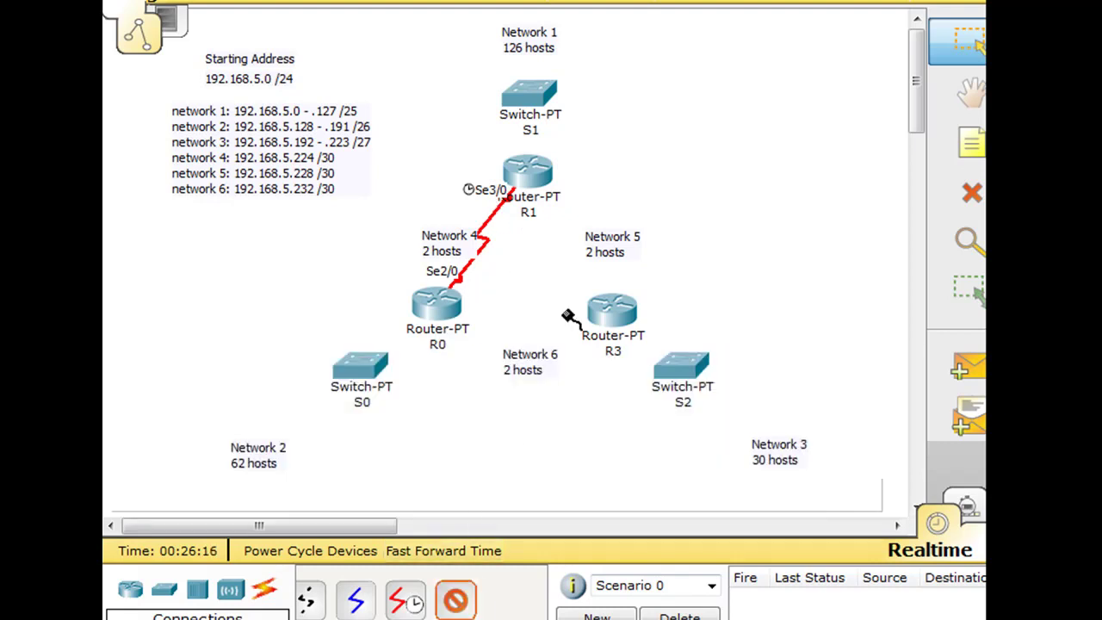
{"action": "left_click", "coordinate": [540, 179]}
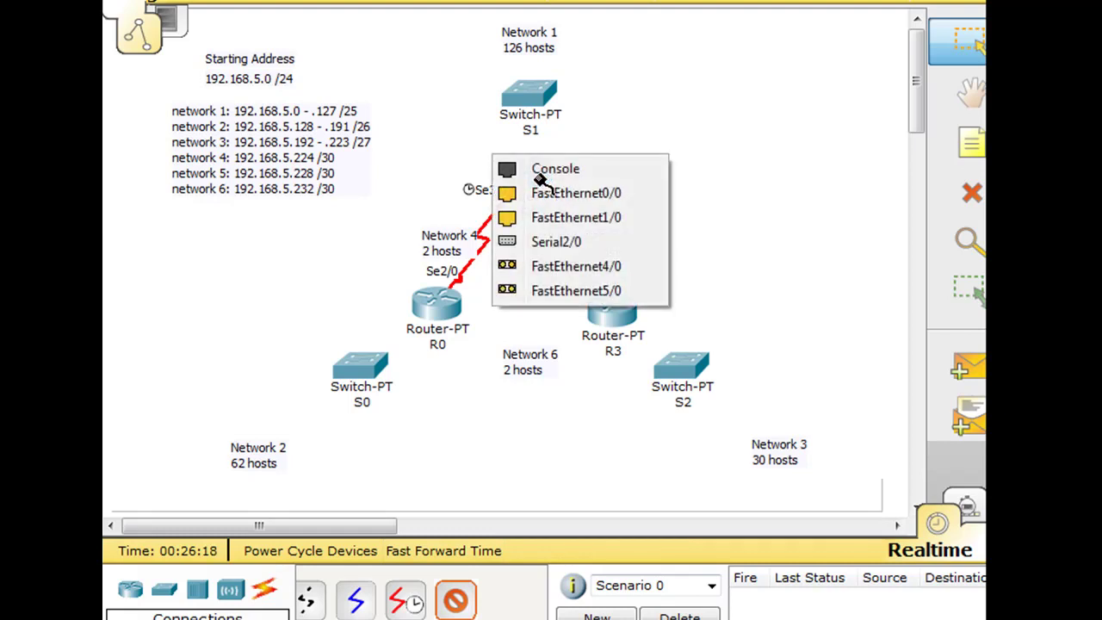
{"action": "left_click", "coordinate": [568, 241]}
{"action": "left_click", "coordinate": [611, 310]}
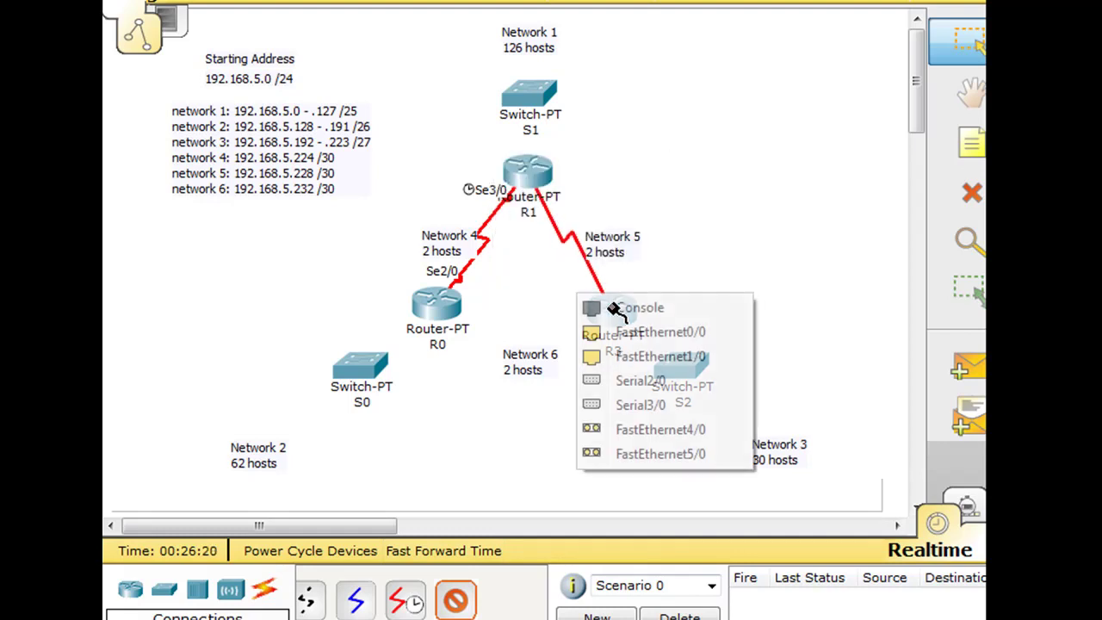
{"action": "left_click", "coordinate": [637, 405]}
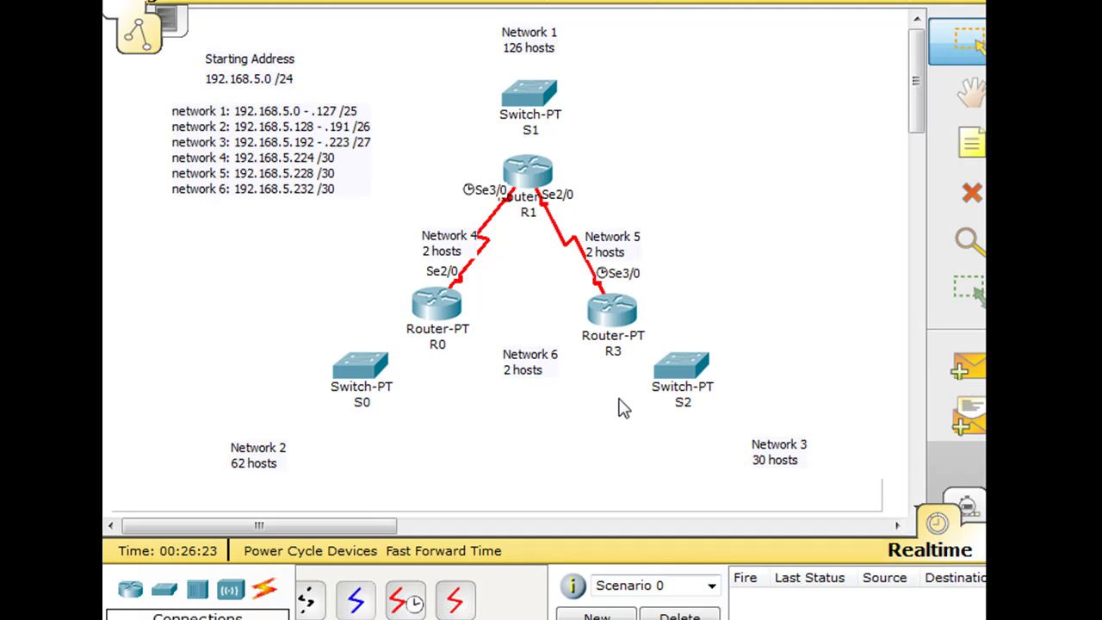
- Connect R3 Serial2/0 to R0 Serial3/0 with a serial cable
{"action": "left_click", "coordinate": [454, 600]}
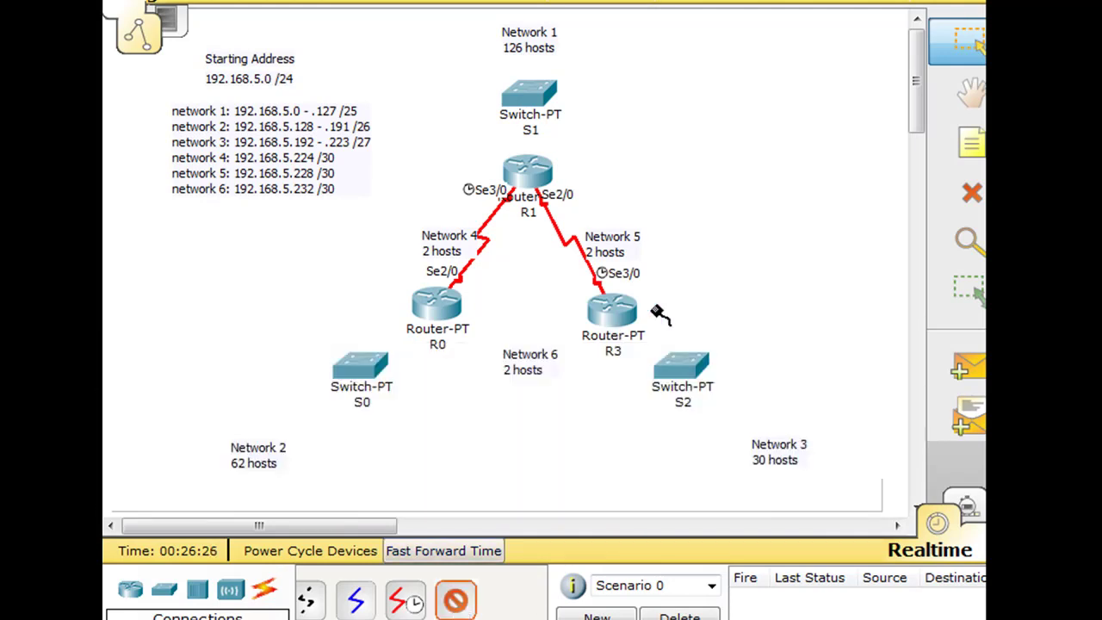
{"action": "left_click", "coordinate": [603, 310]}
{"action": "left_click", "coordinate": [635, 386]}
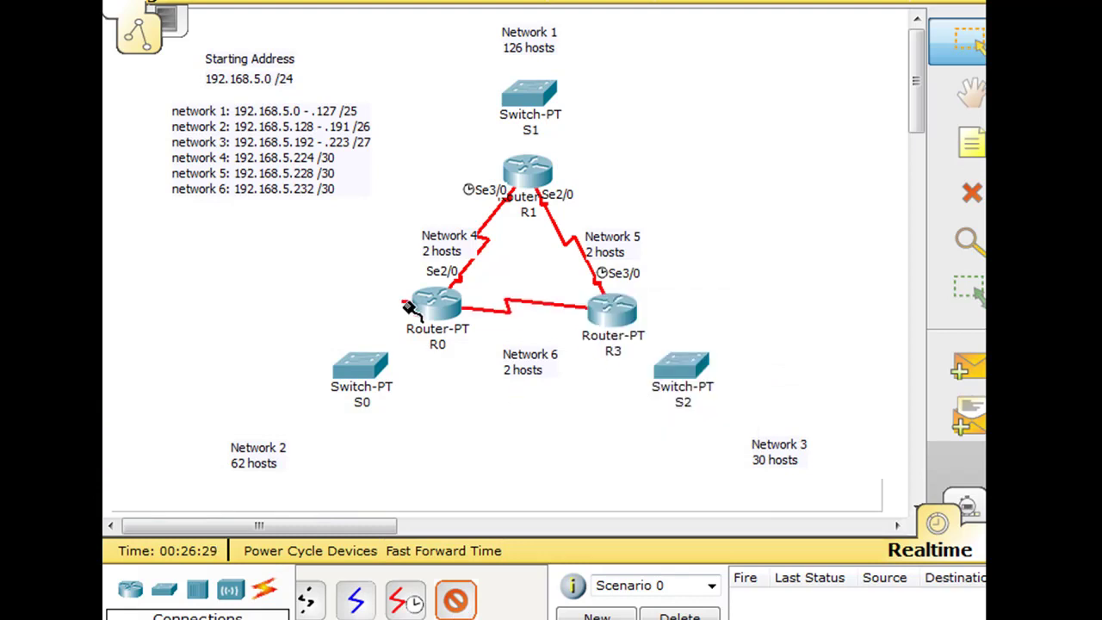
{"action": "left_click", "coordinate": [451, 315]}
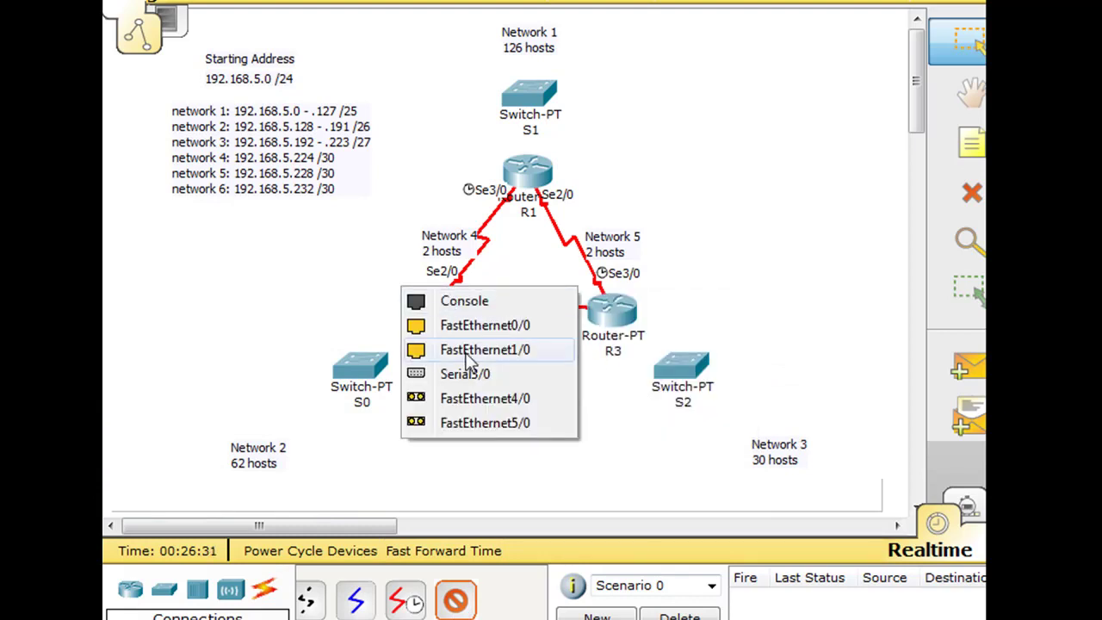
{"action": "left_click", "coordinate": [467, 374]}
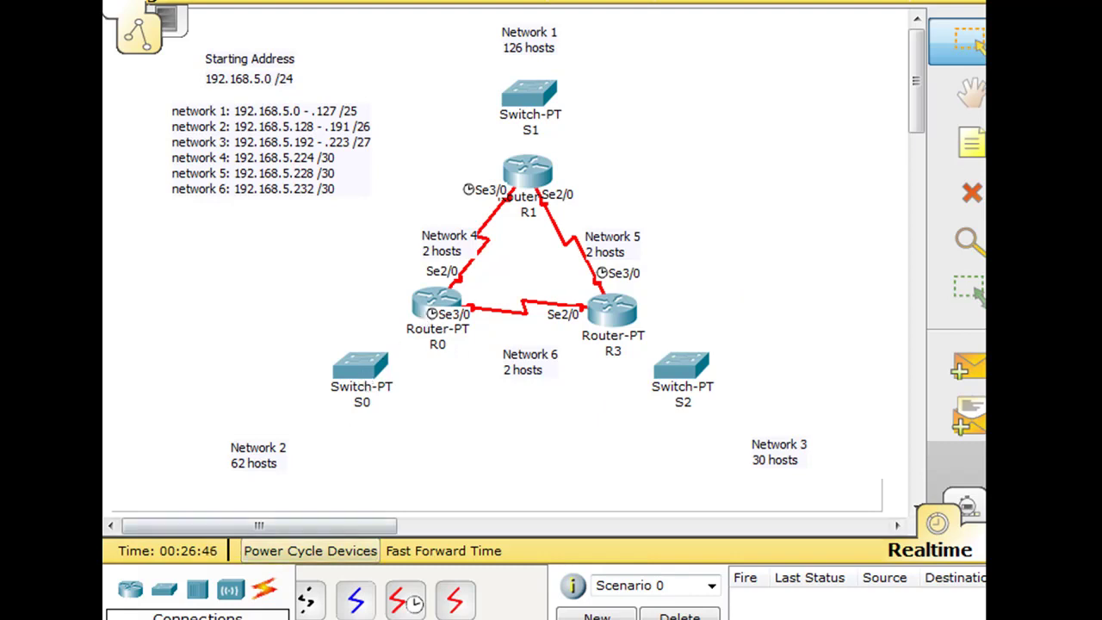
- Cable R0 FastEthernet0/0 to switch S0 FastEthernet0/1 with copper straight-through
{"action": "scroll", "coordinate": [413, 598], "scroll_direction": "up", "scroll_amount": 3}
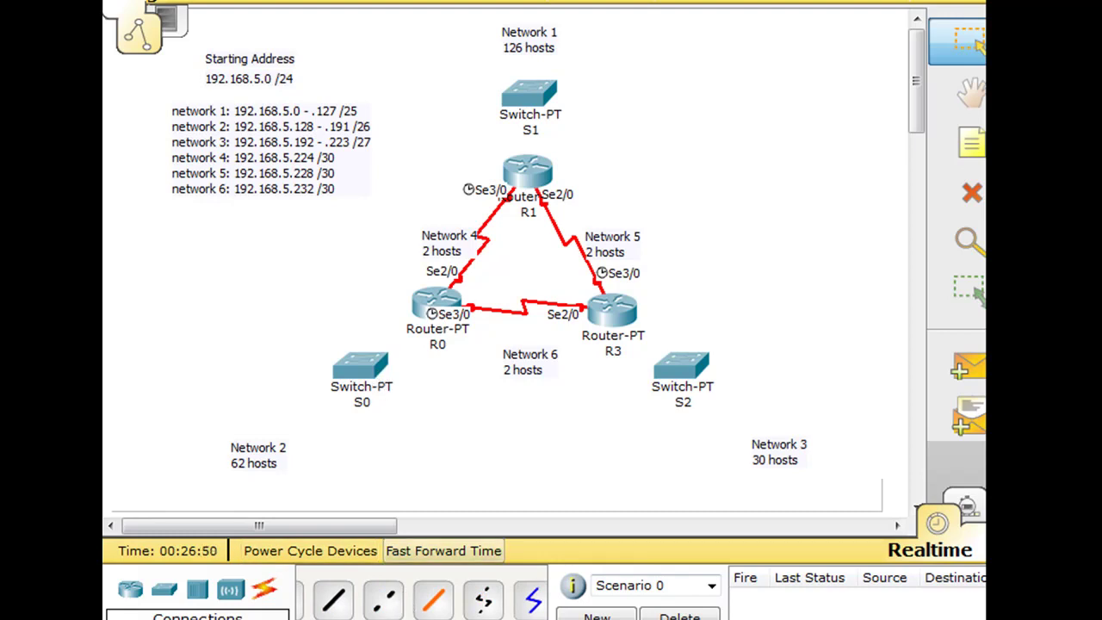
{"action": "scroll", "coordinate": [413, 599], "scroll_direction": "up", "scroll_amount": 1}
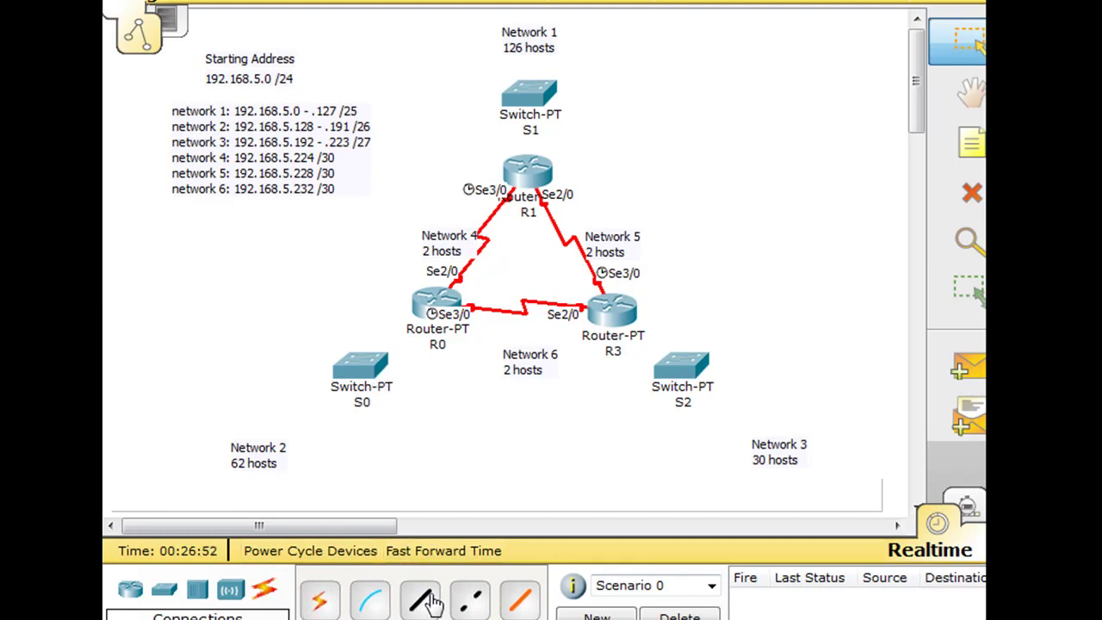
{"action": "left_click", "coordinate": [430, 603]}
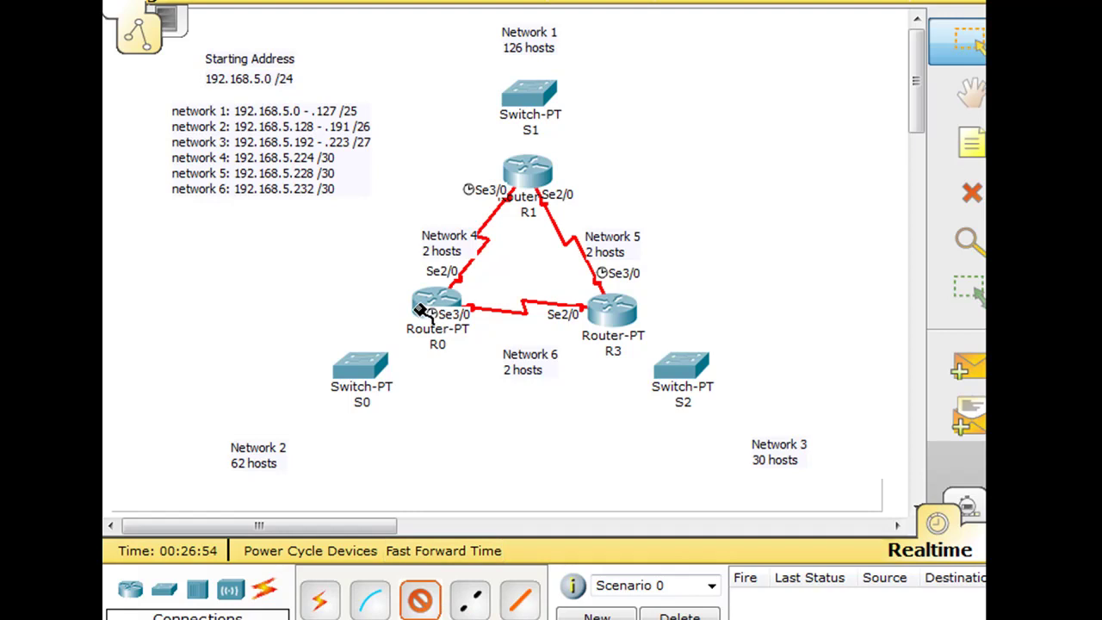
{"action": "left_click", "coordinate": [420, 309]}
{"action": "left_click", "coordinate": [456, 322]}
{"action": "left_click", "coordinate": [361, 362]}
{"action": "left_click", "coordinate": [382, 390]}
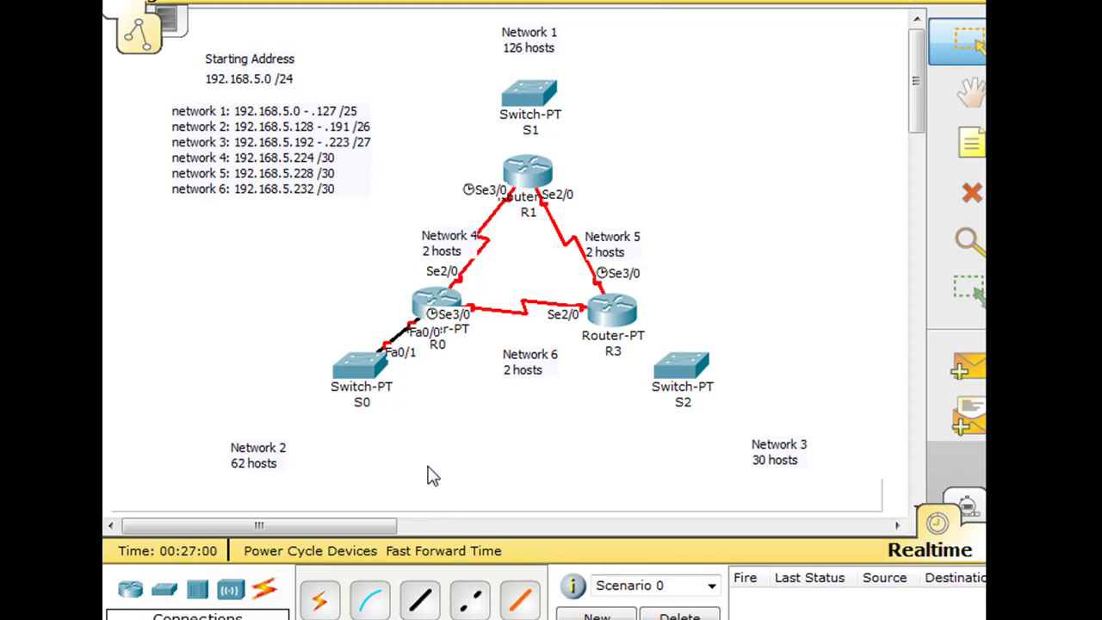
- Cable R3 FastEthernet0/0 to switch S2 FastEthernet0/1 with copper straight-through
{"action": "left_click", "coordinate": [427, 593]}
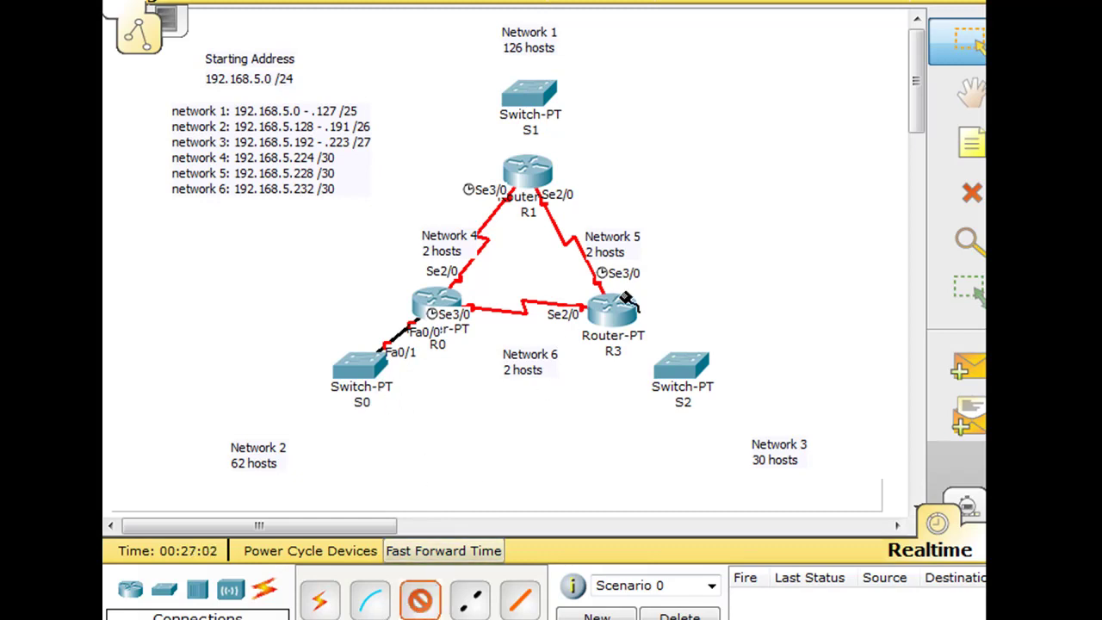
{"action": "left_click", "coordinate": [615, 312]}
{"action": "left_click", "coordinate": [645, 334]}
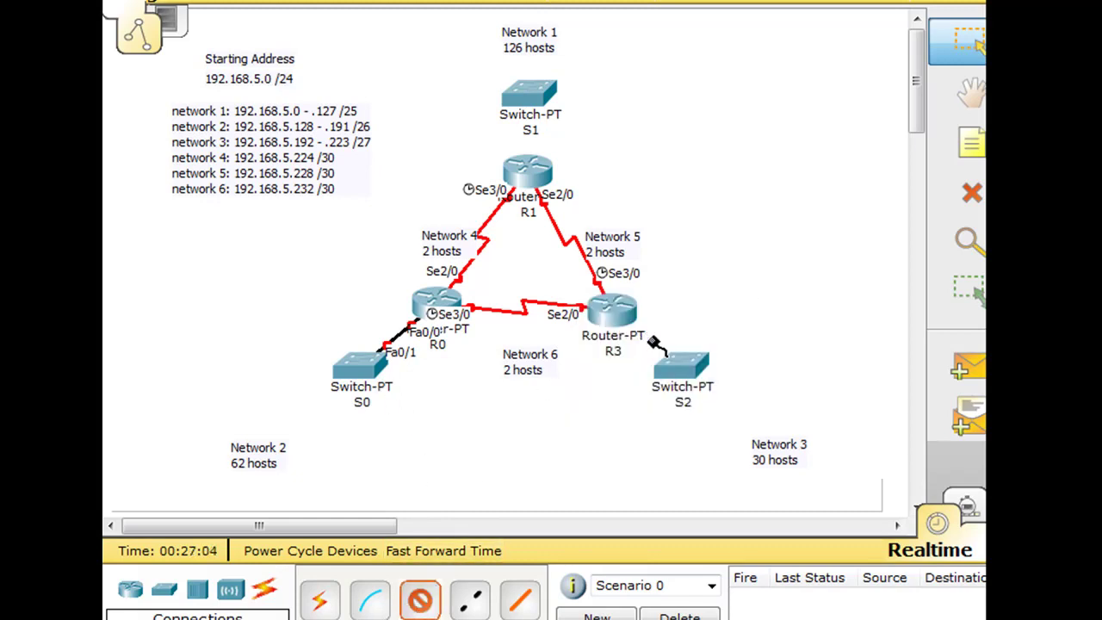
{"action": "left_click", "coordinate": [678, 368]}
{"action": "left_click", "coordinate": [699, 403]}
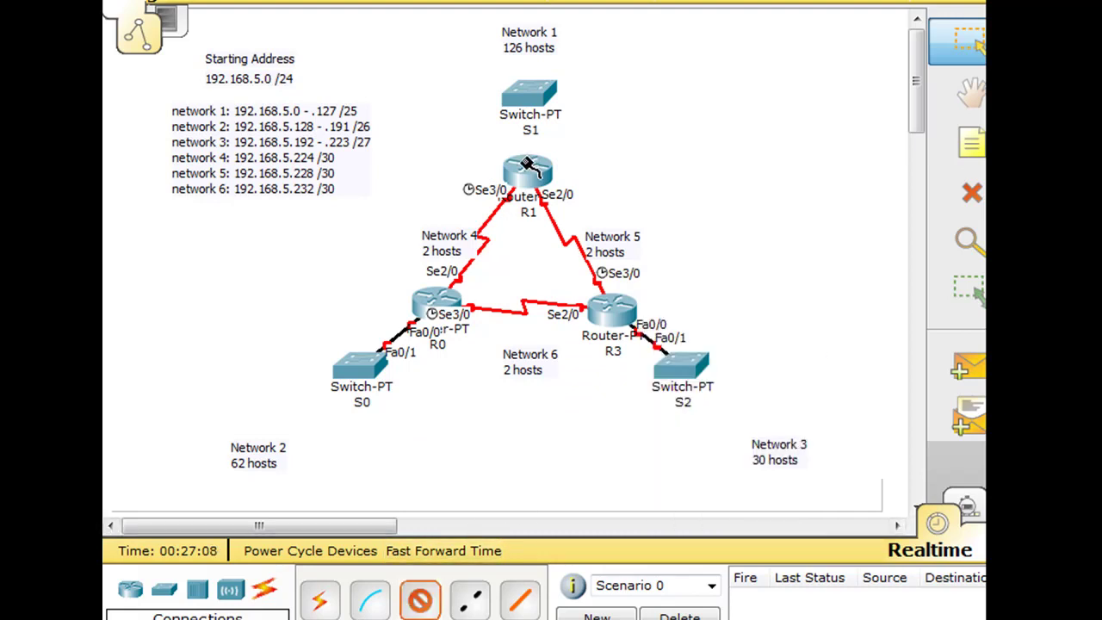
- Cable R1 FastEthernet0/0 to switch S1 FastEthernet0/1
{"action": "left_click", "coordinate": [527, 167]}
{"action": "left_click", "coordinate": [544, 190]}
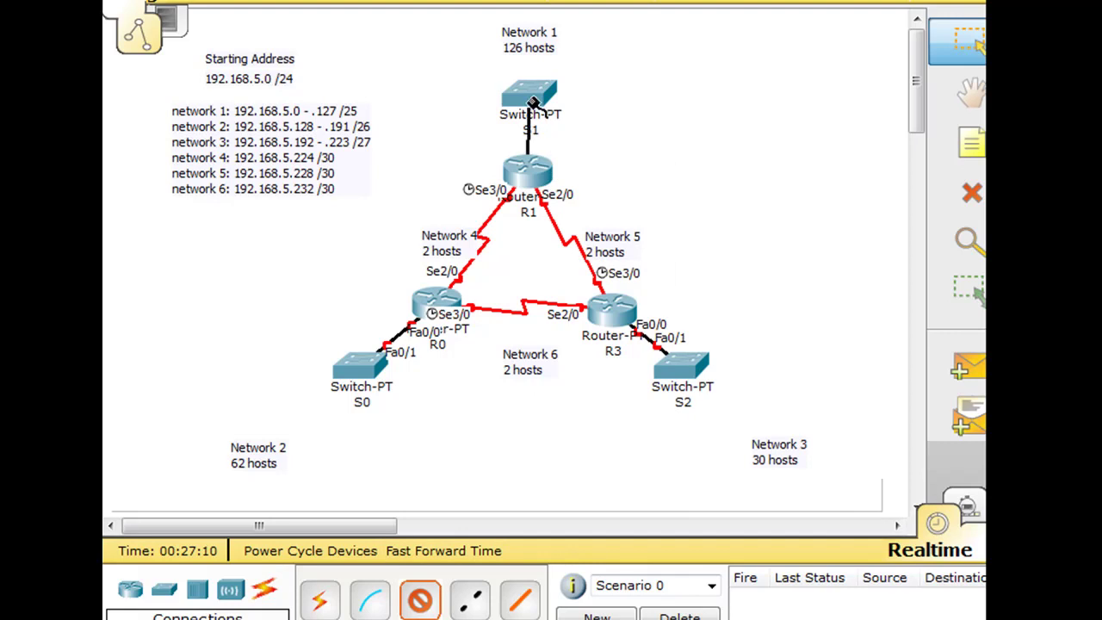
{"action": "left_click", "coordinate": [528, 95]}
{"action": "left_click", "coordinate": [543, 123]}
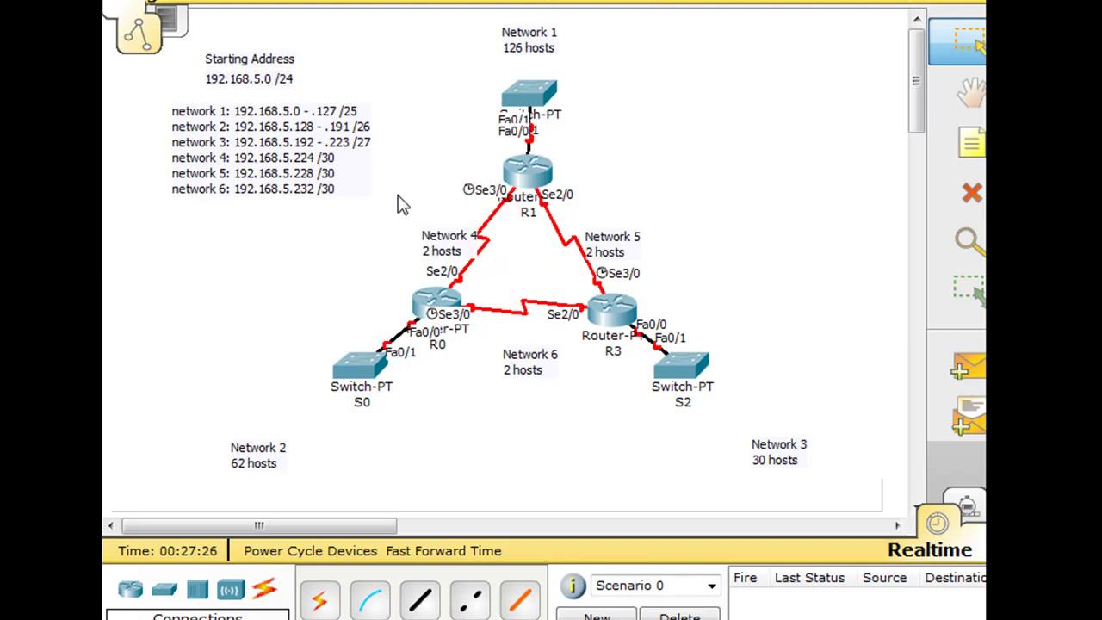
{"action": "mouse_move", "coordinate": [360, 362]}
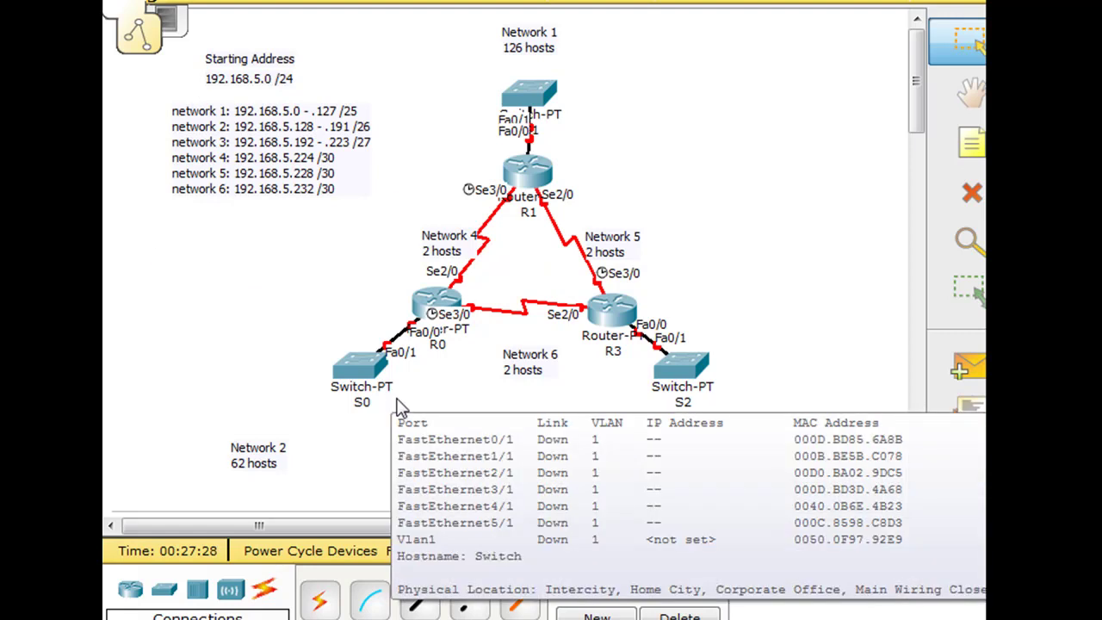
{"action": "mouse_move", "coordinate": [638, 319]}
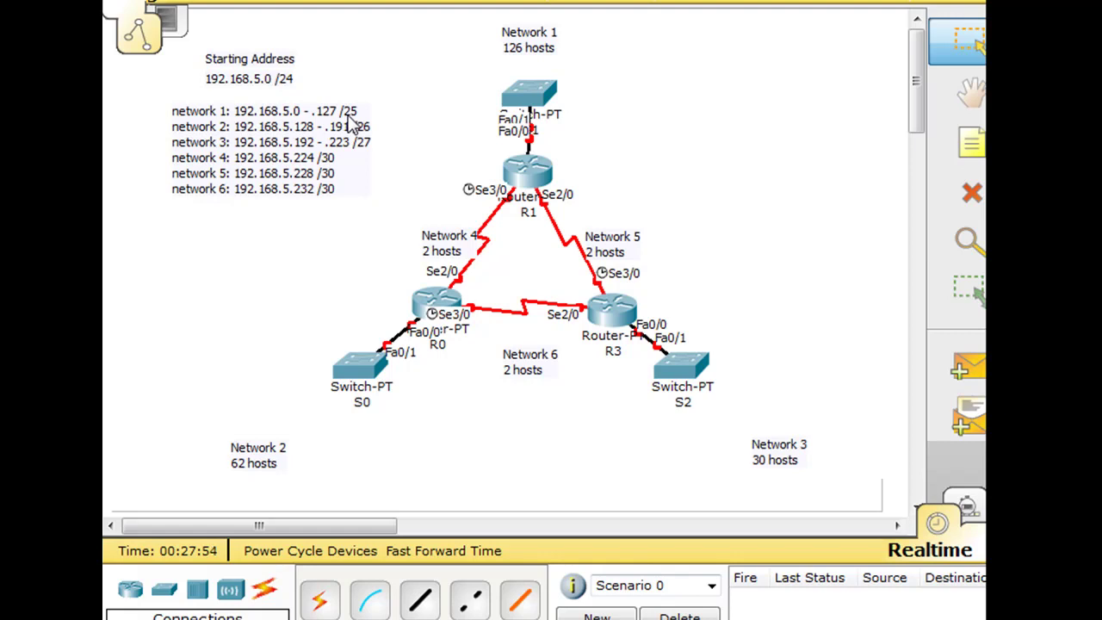
- Open R1's CLI and enter privileged mode with en
{"action": "left_click", "coordinate": [531, 170]}
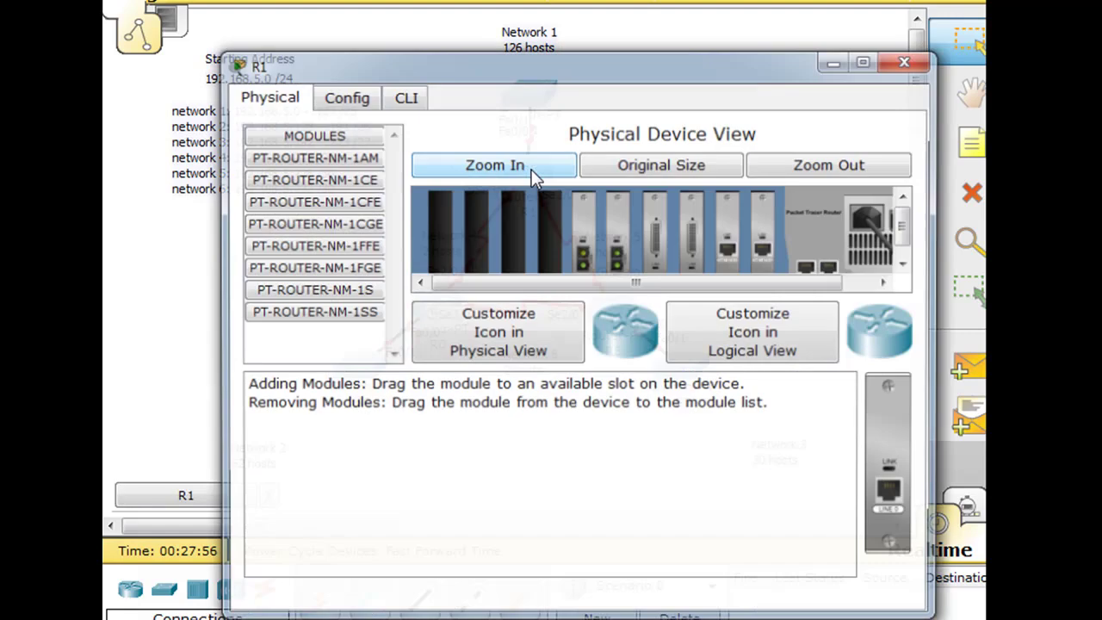
{"action": "left_click_drag", "start_coordinate": [591, 76], "coordinate": [490, 25]}
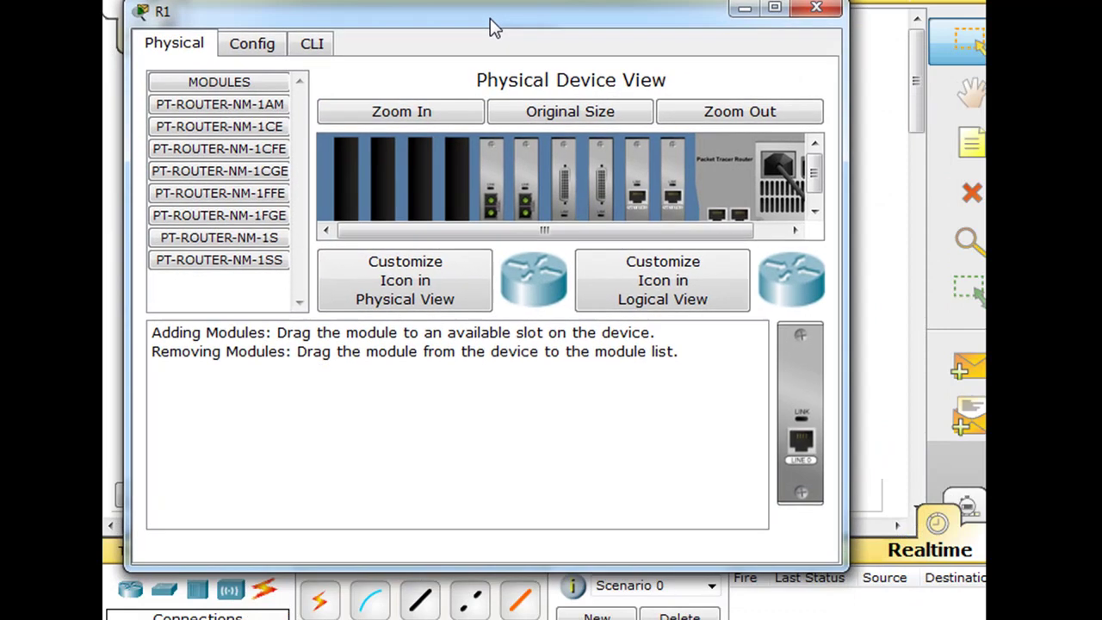
{"action": "left_click", "coordinate": [290, 45]}
{"action": "left_click", "coordinate": [309, 44]}
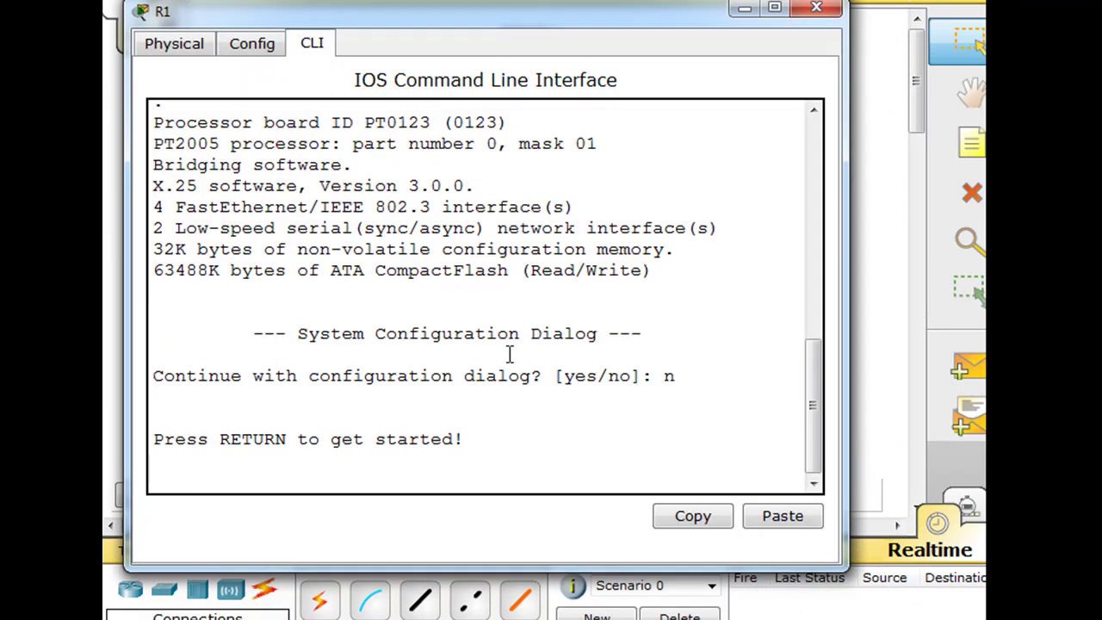
{"action": "key", "text": "Return"}
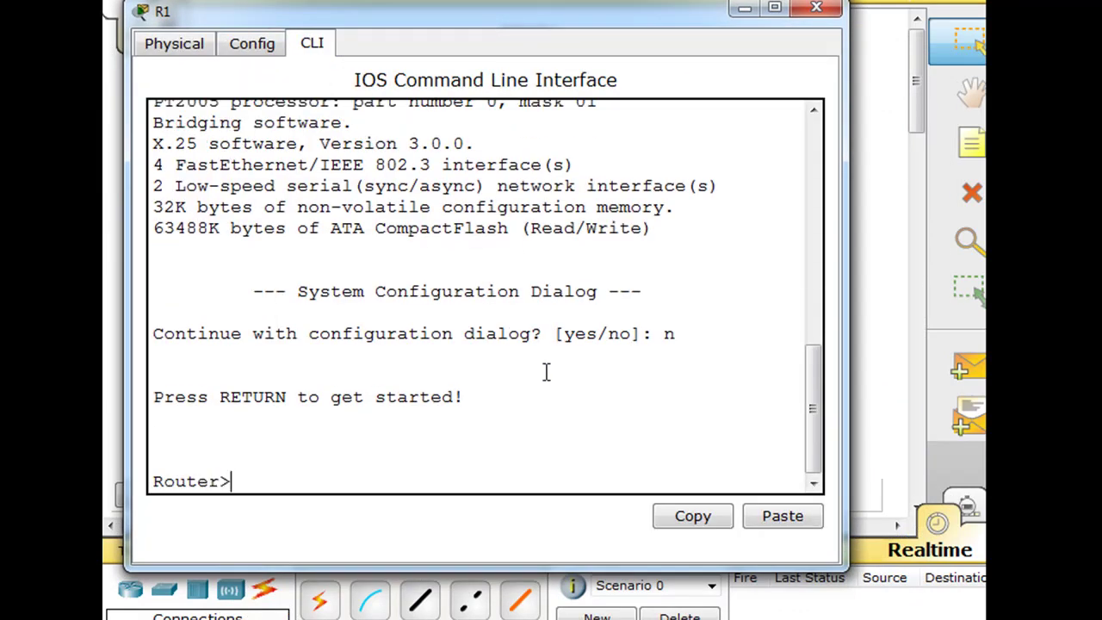
{"action": "type", "text": "en"}
{"action": "key", "text": "Return"}
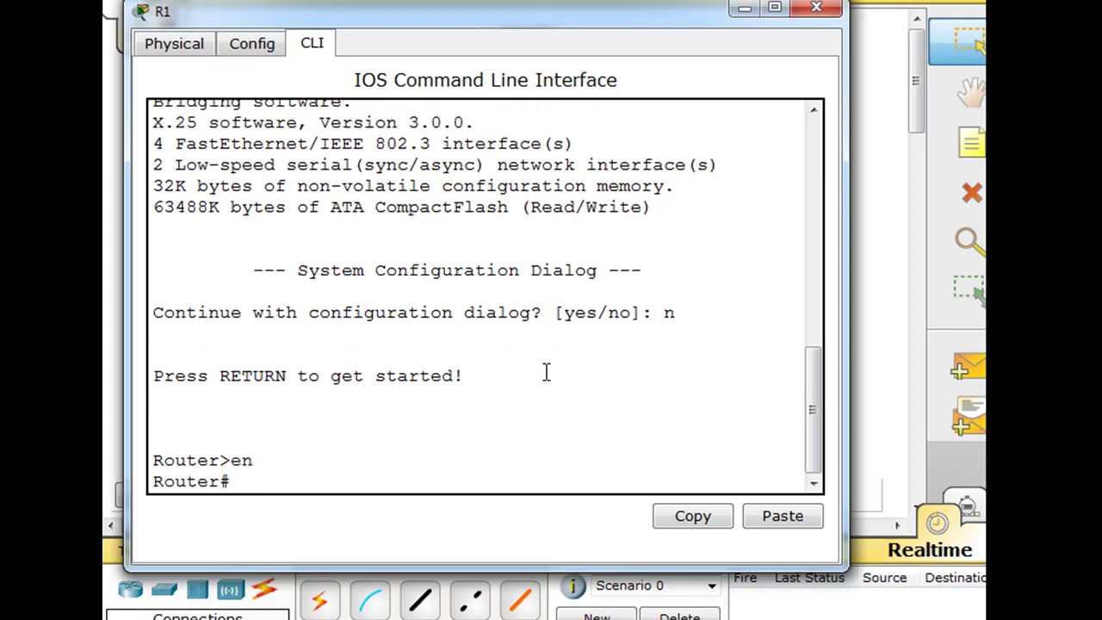
- In global configuration, set int fa0/0 to 192.168.5.1 255.255.255.128
{"action": "type", "text": "configure term"}
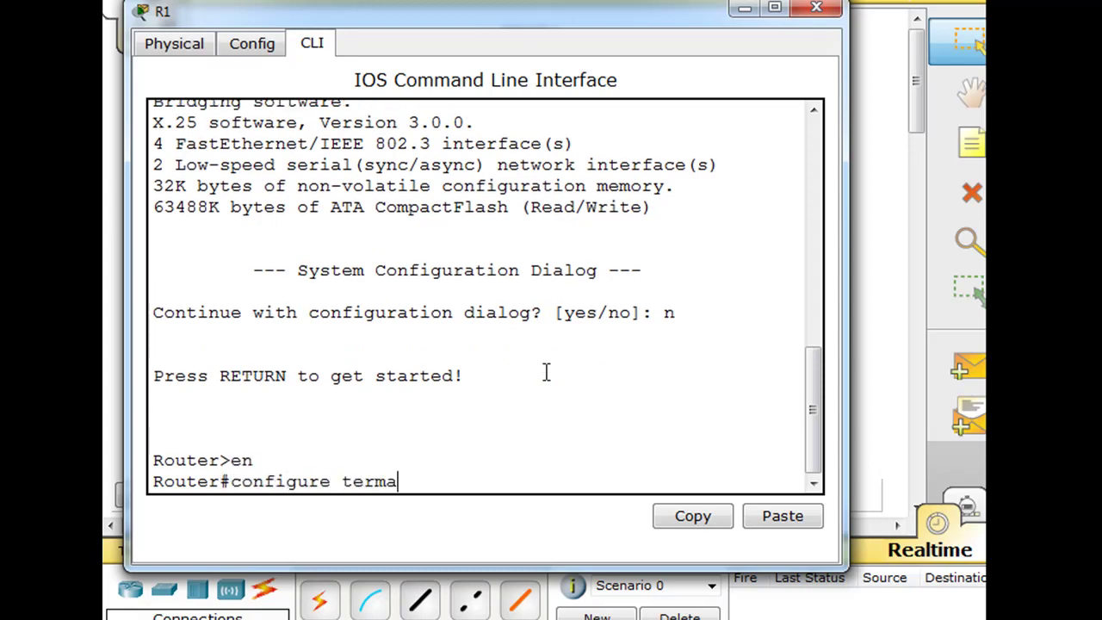
{"action": "type", "text": "inal"}
{"action": "key", "text": "Return"}
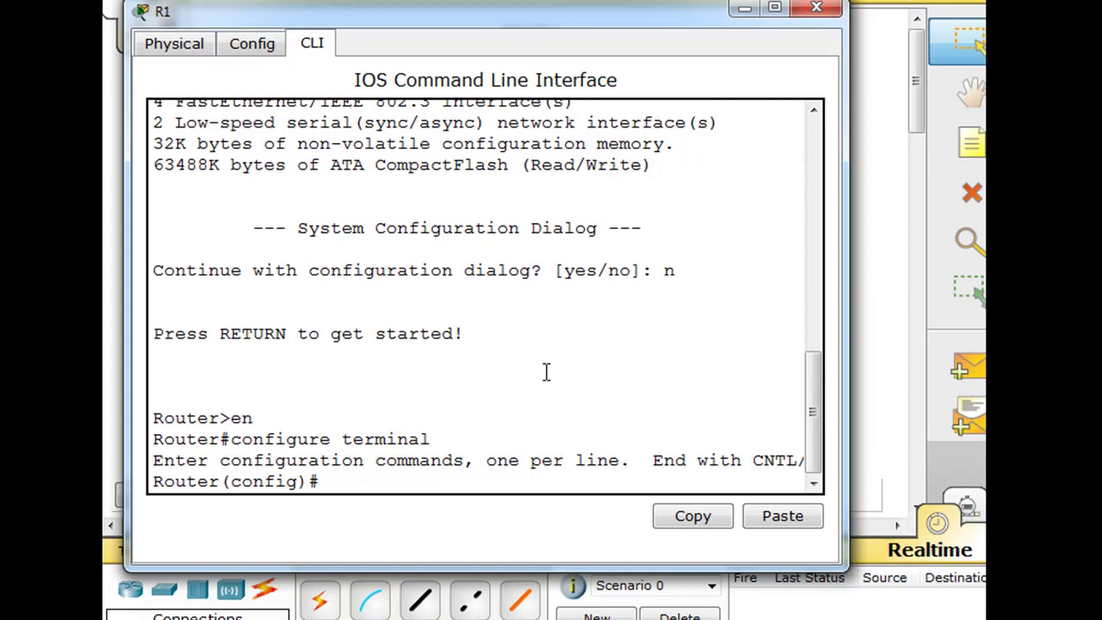
{"action": "type", "text": "in"}
{"action": "type", "text": "t fa0/0"}
{"action": "key", "text": "Return"}
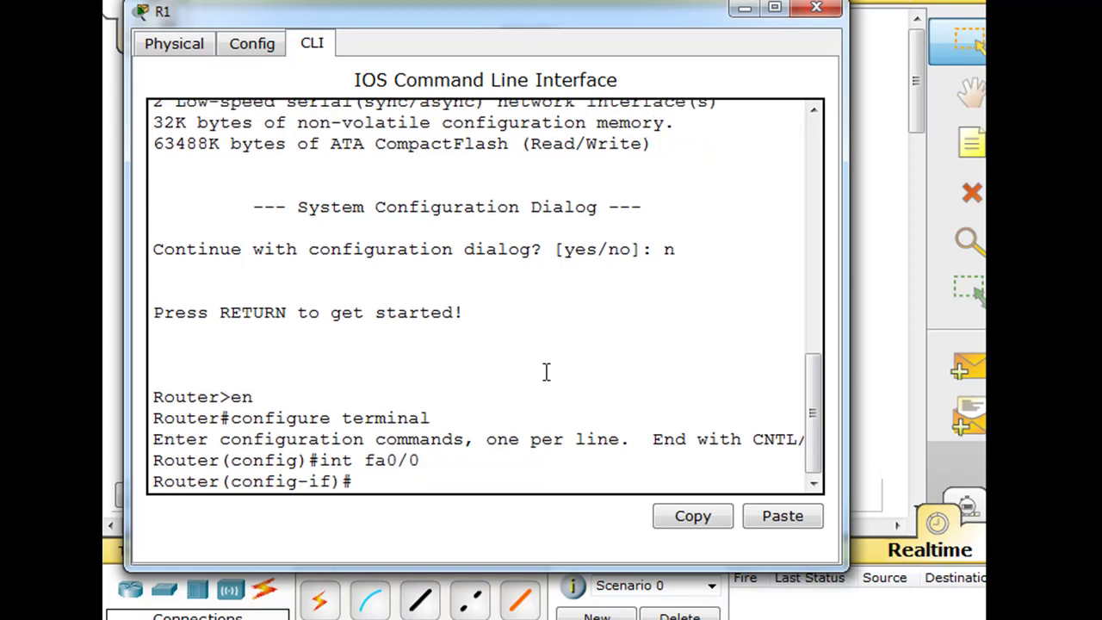
{"action": "type", "text": "ip address 192.168.5.1"}
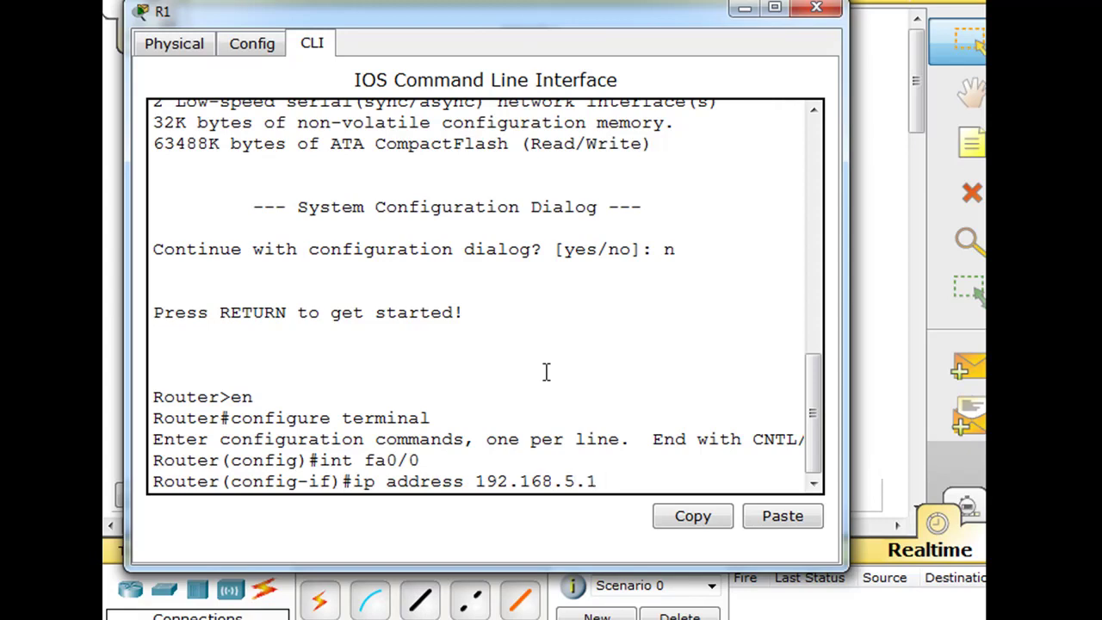
{"action": "type", "text": ".255.255"}
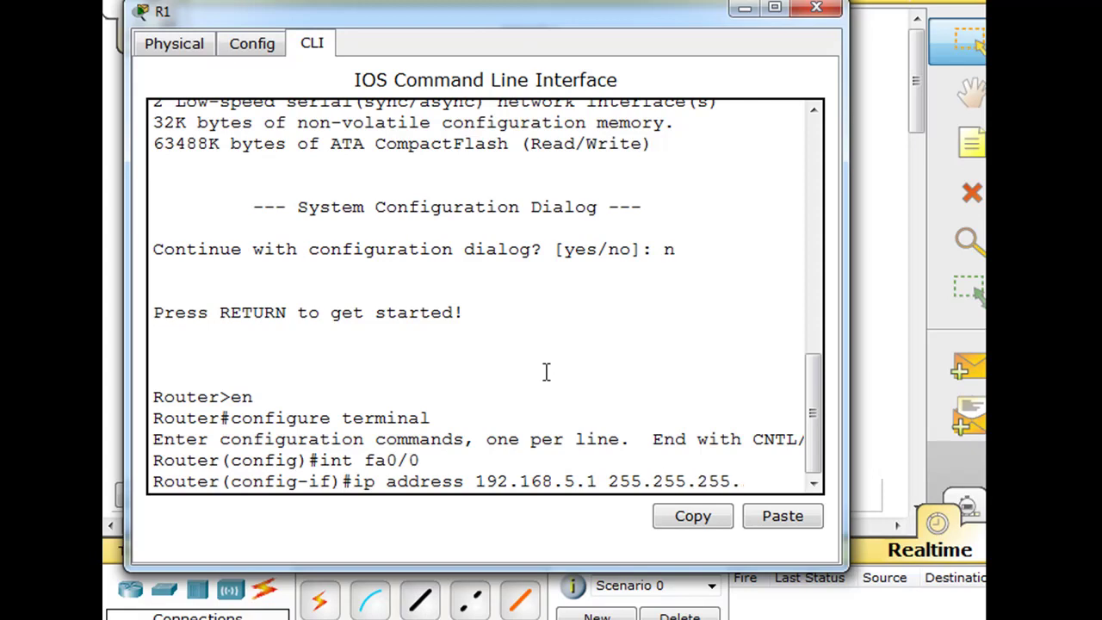
{"action": "type", "text": ".128"}
{"action": "key", "text": "Return"}
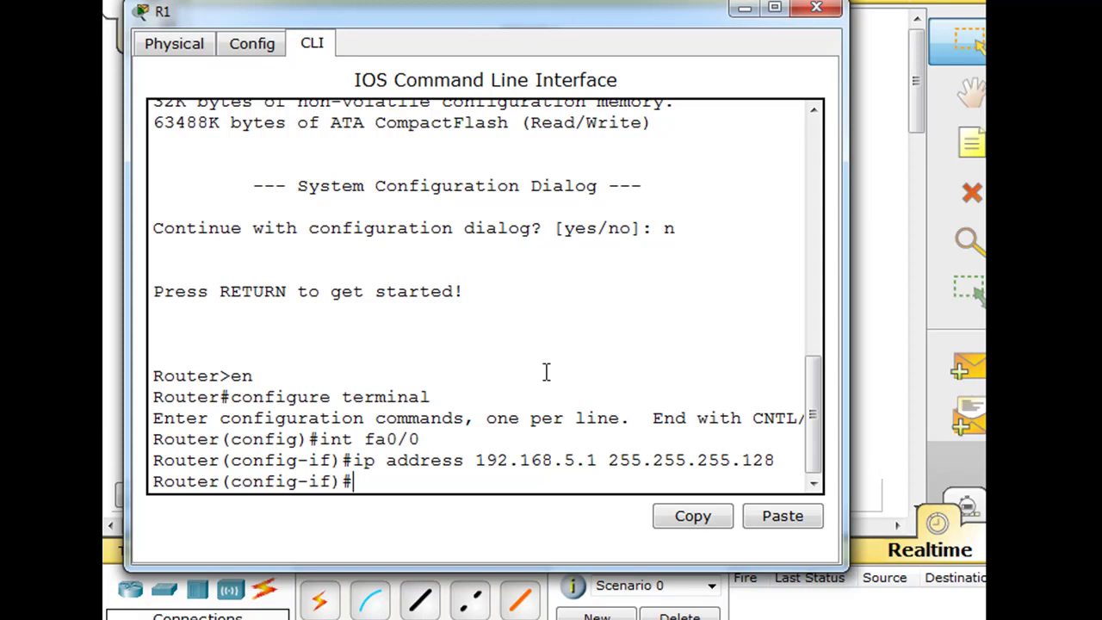
- Bring fa0/0 up with no shutdown and minimize R1's window
{"action": "type", "text": "no shutdown"}
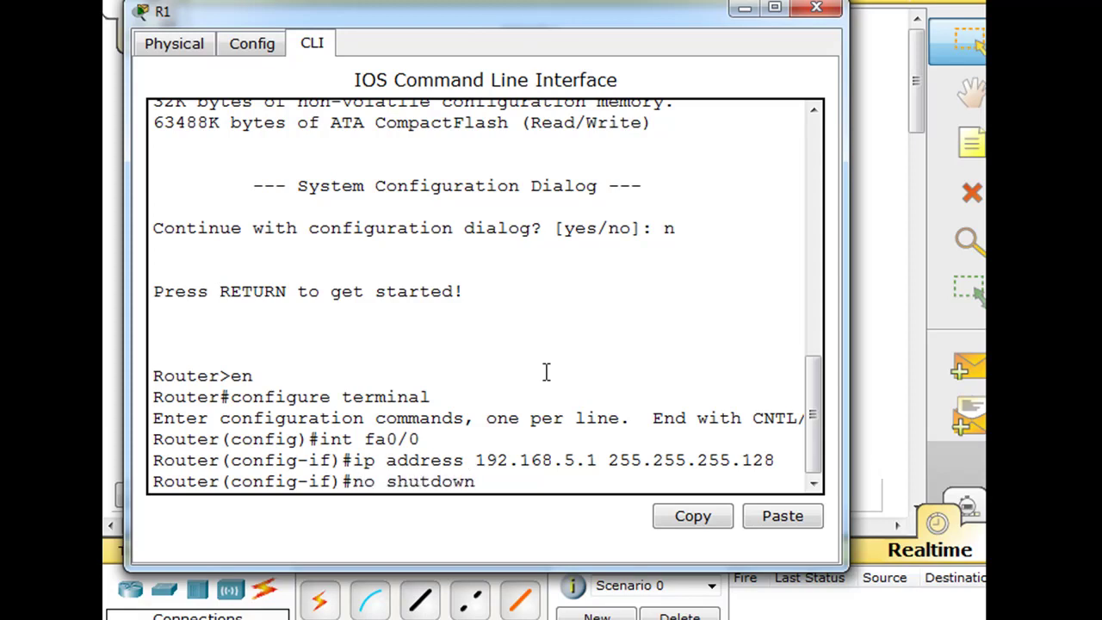
{"action": "key", "text": "Return"}
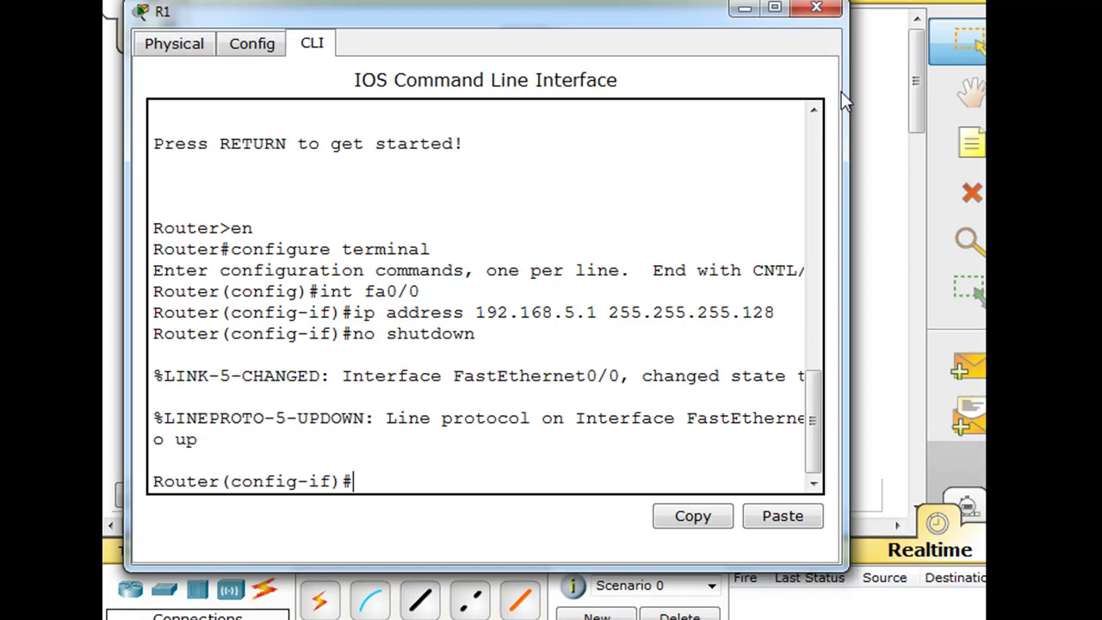
{"action": "left_click", "coordinate": [737, 10]}
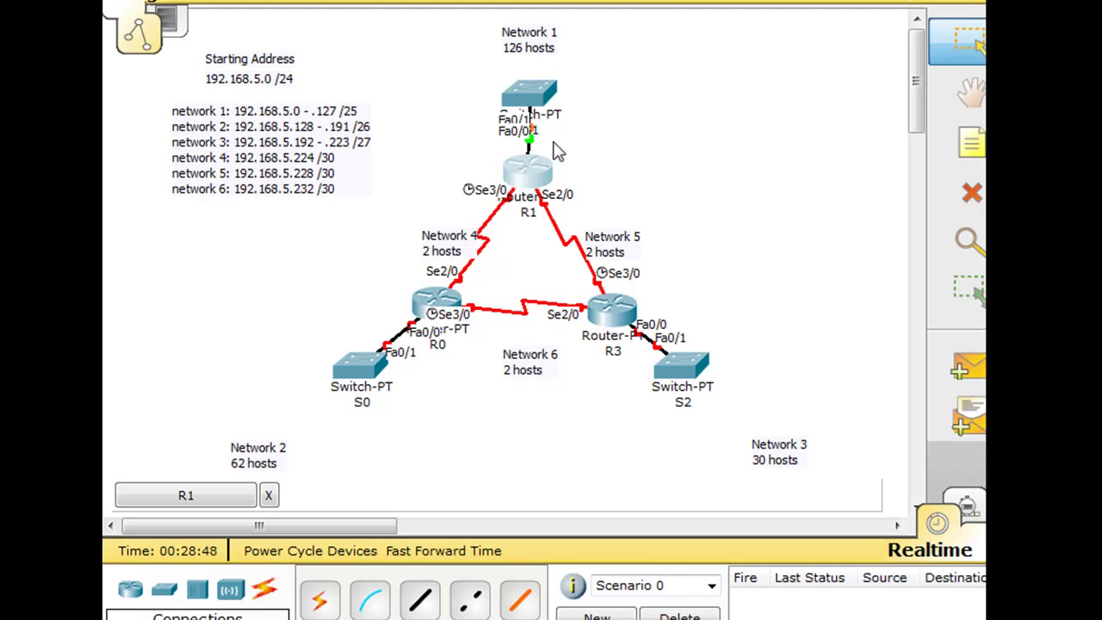
- Place a '5.1' note beside R1's Fa0/0 link to switch S1
{"action": "left_click", "coordinate": [968, 142]}
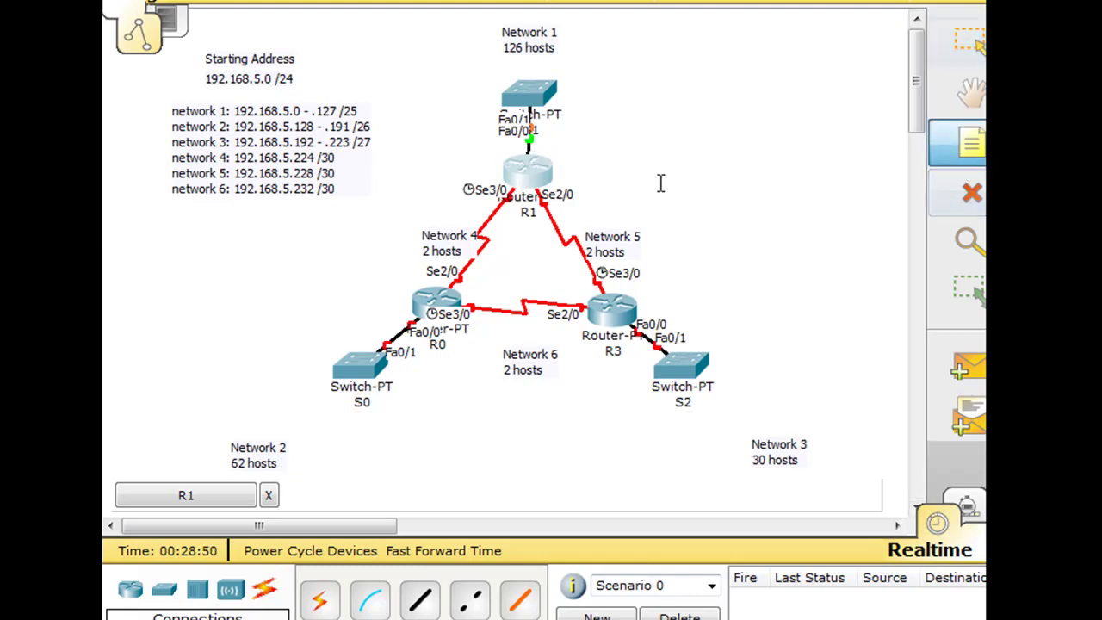
{"action": "left_click", "coordinate": [547, 145]}
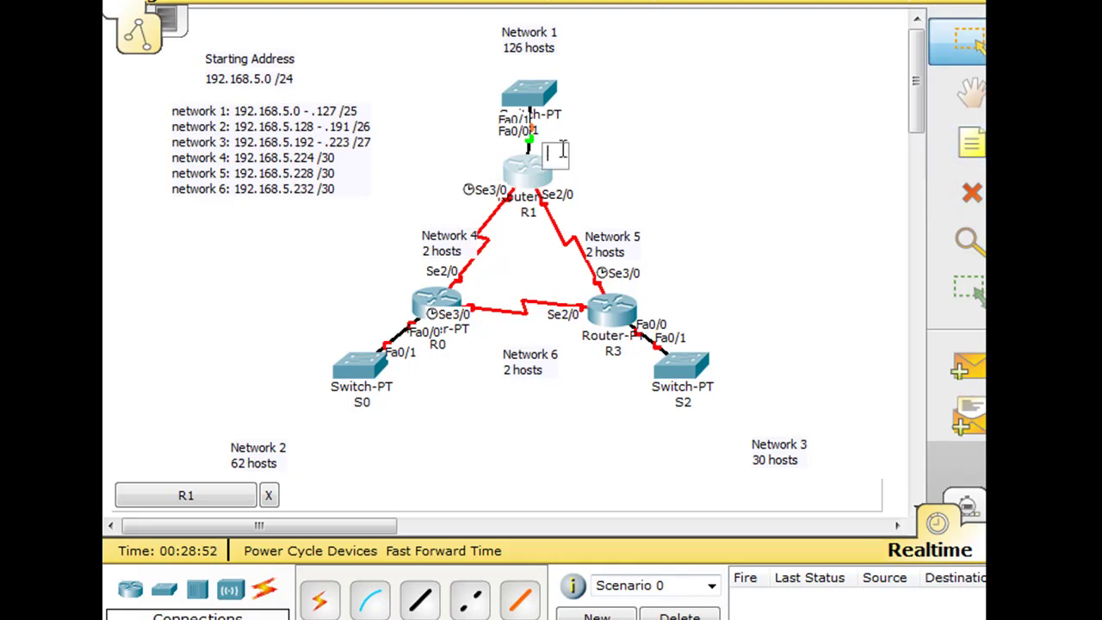
{"action": "type", "text": "5."}
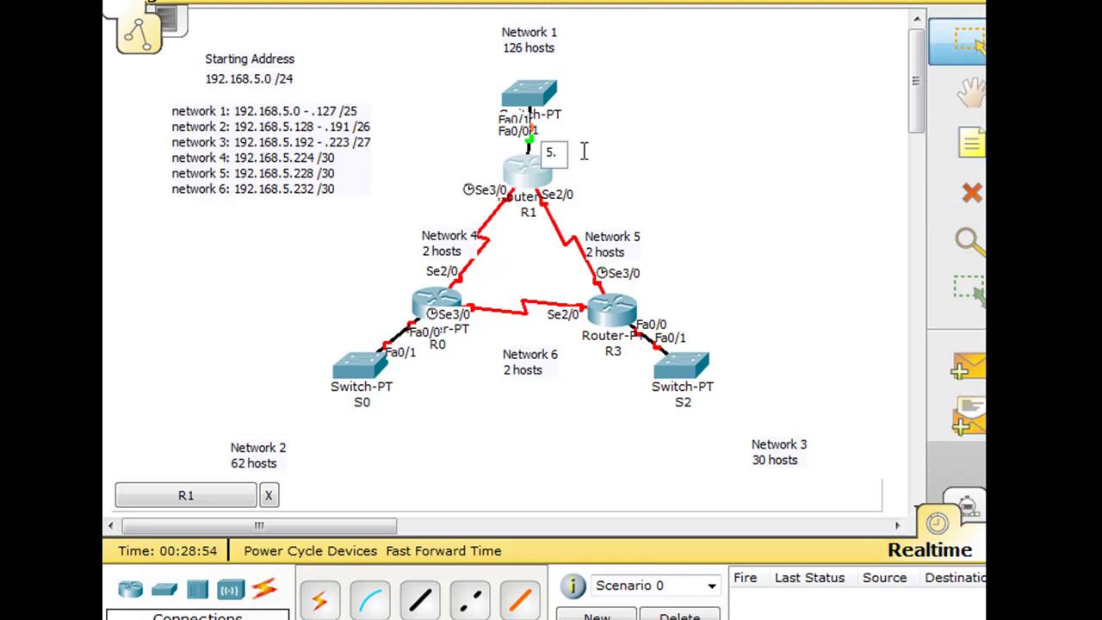
{"action": "type", "text": "1"}
{"action": "left_click", "coordinate": [594, 155]}
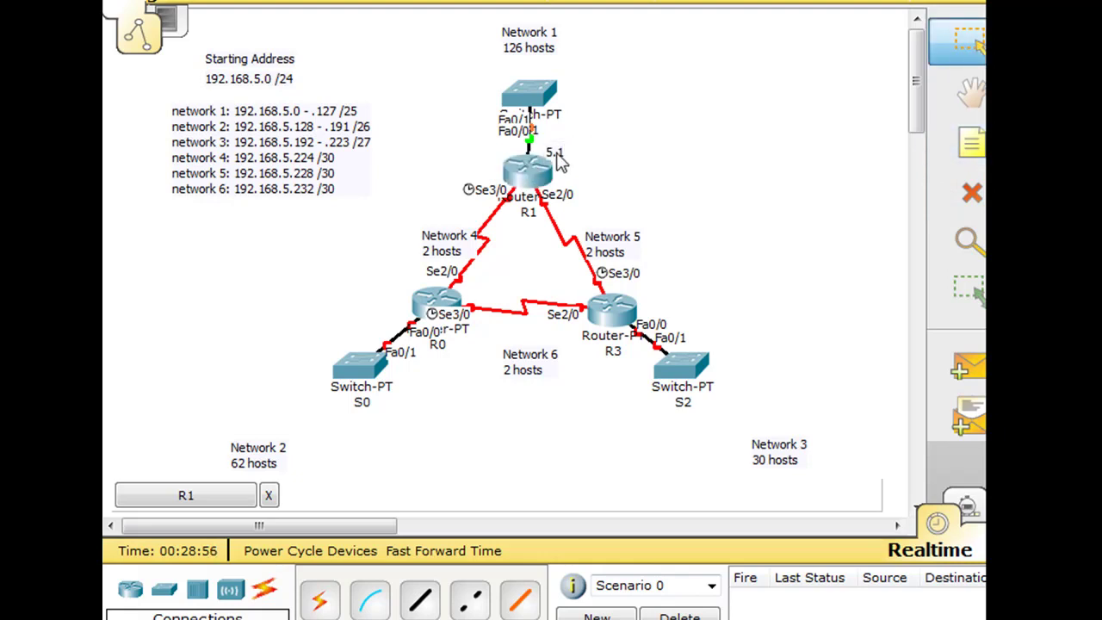
{"action": "left_click_drag", "start_coordinate": [557, 164], "coordinate": [551, 160]}
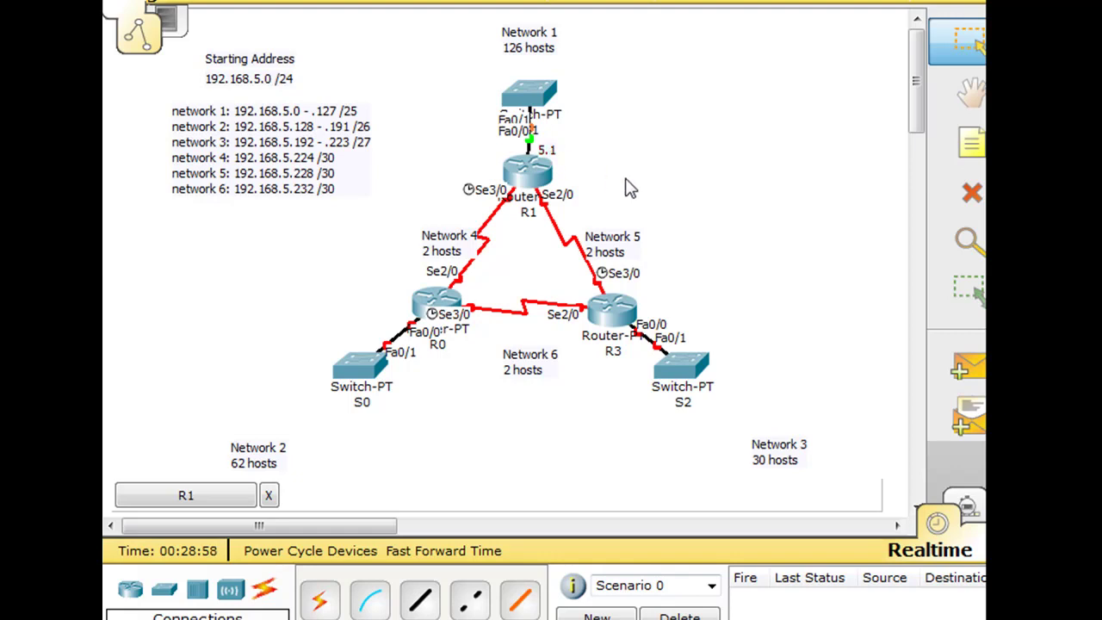